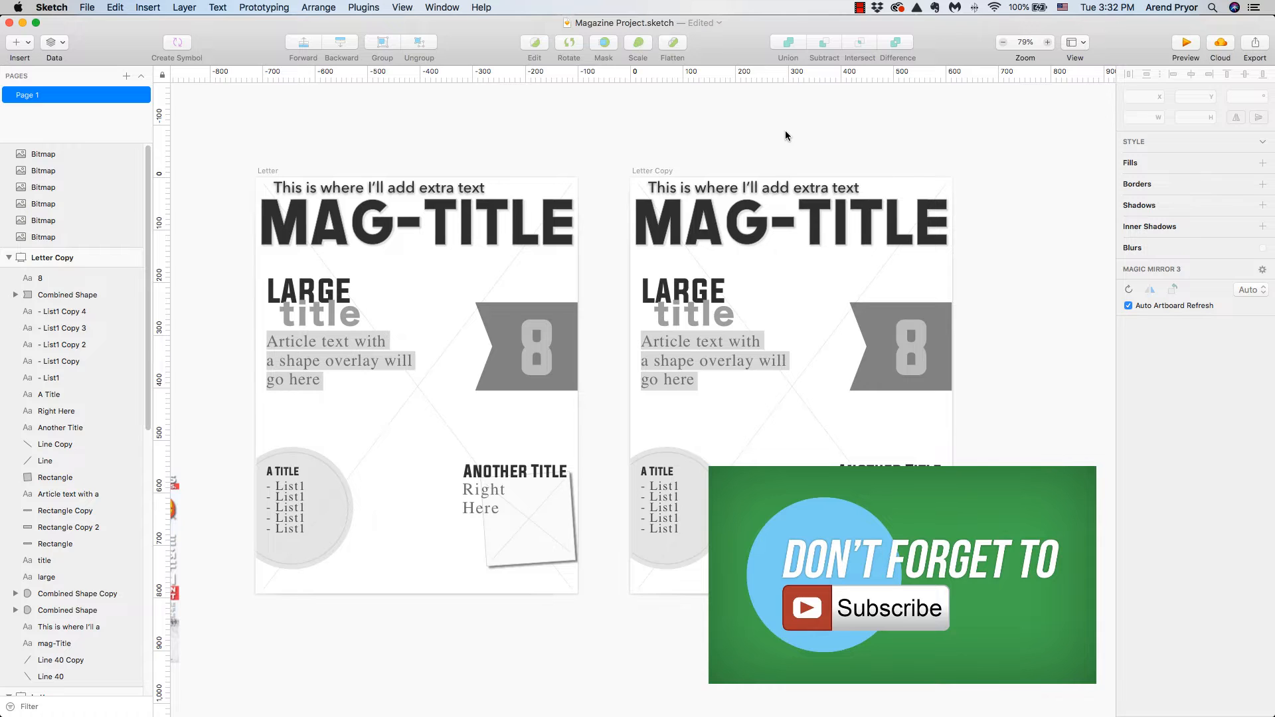
pyautogui.press('super+Tab')
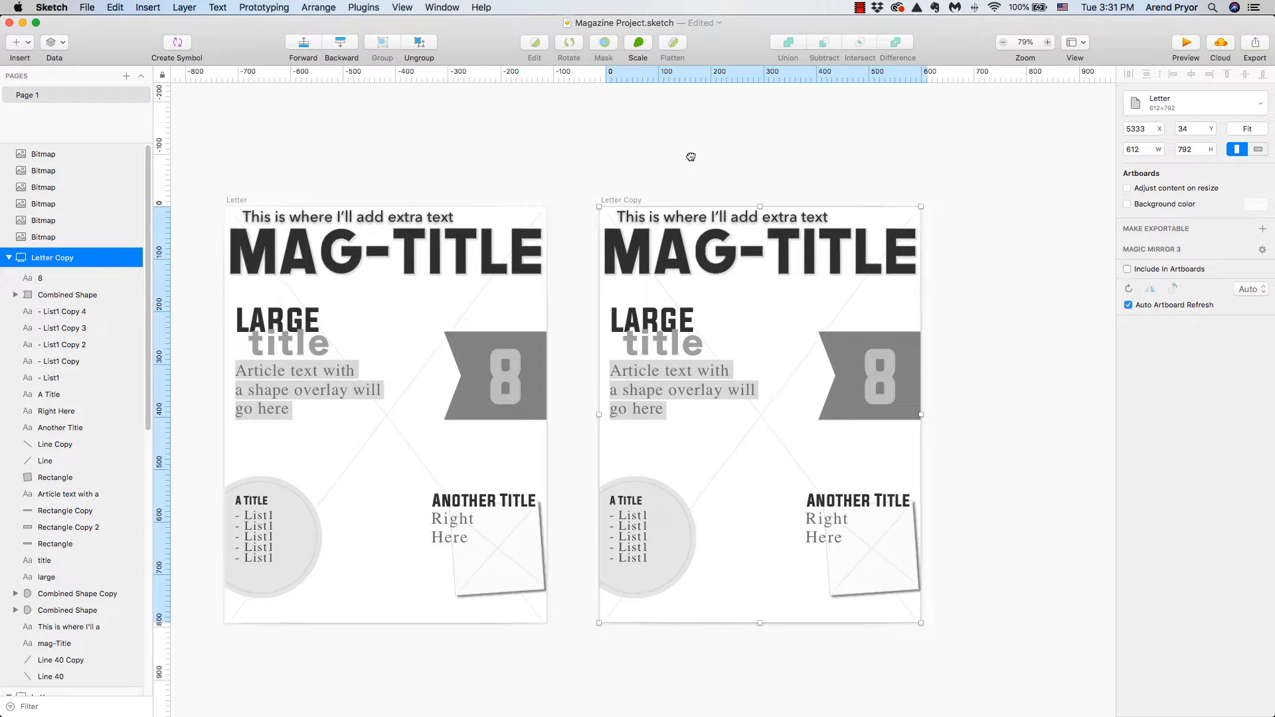
pyautogui.scroll(-2, 691, 157)
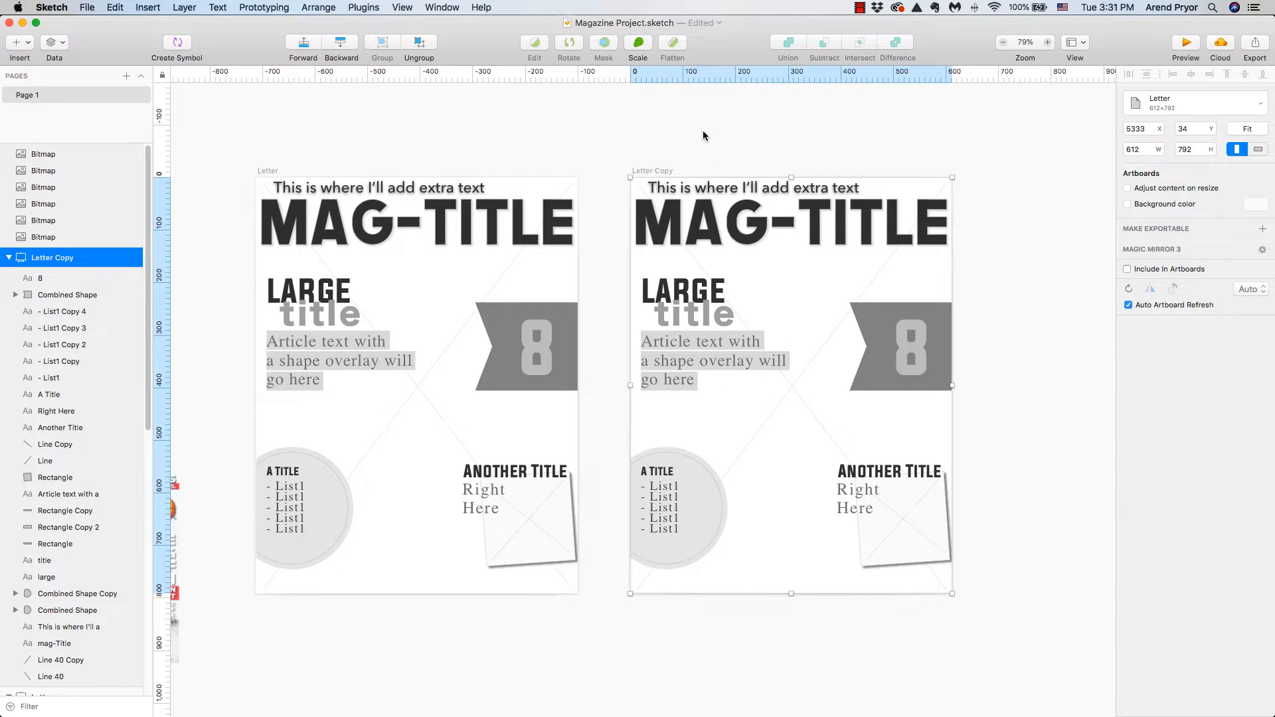
pyautogui.click(704, 135)
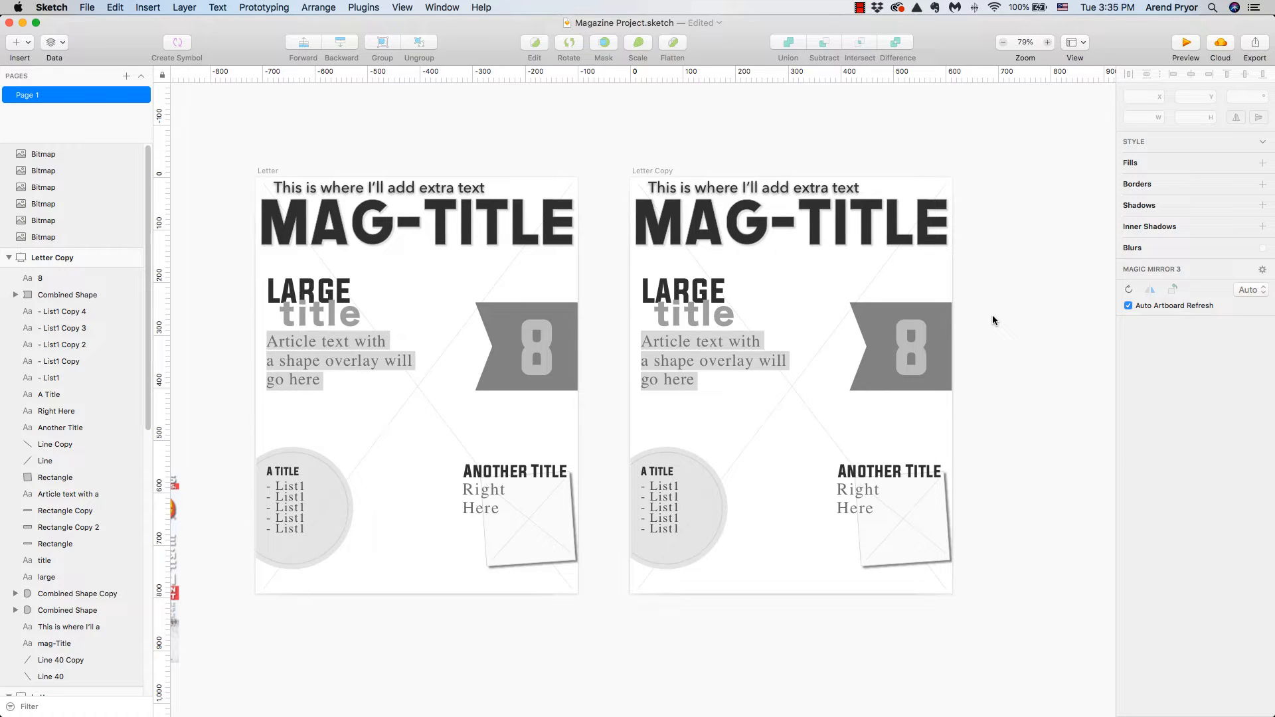
# Step: Switch to Chrome and browse the cooking photos on Pixabay, the soccer photos on Pexels and the mountain biking wallpaper results on Google
pyautogui.press('super+Tab')
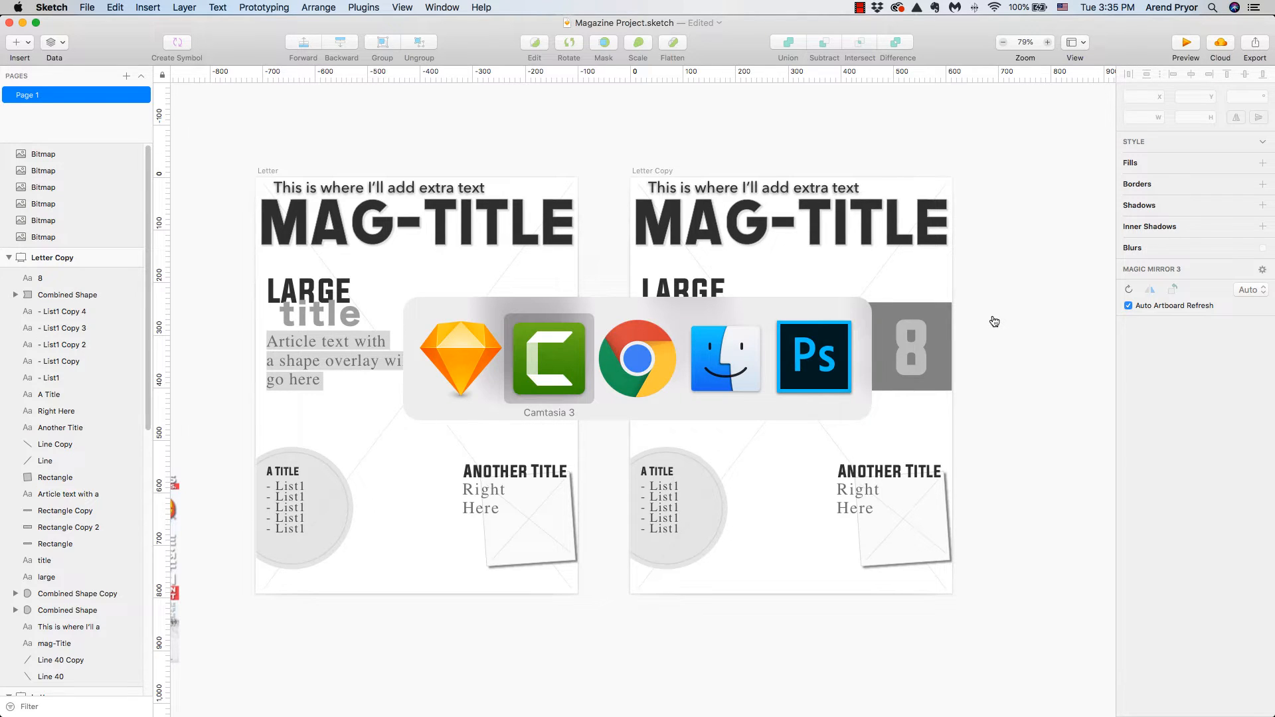
pyautogui.press('super+Tab')
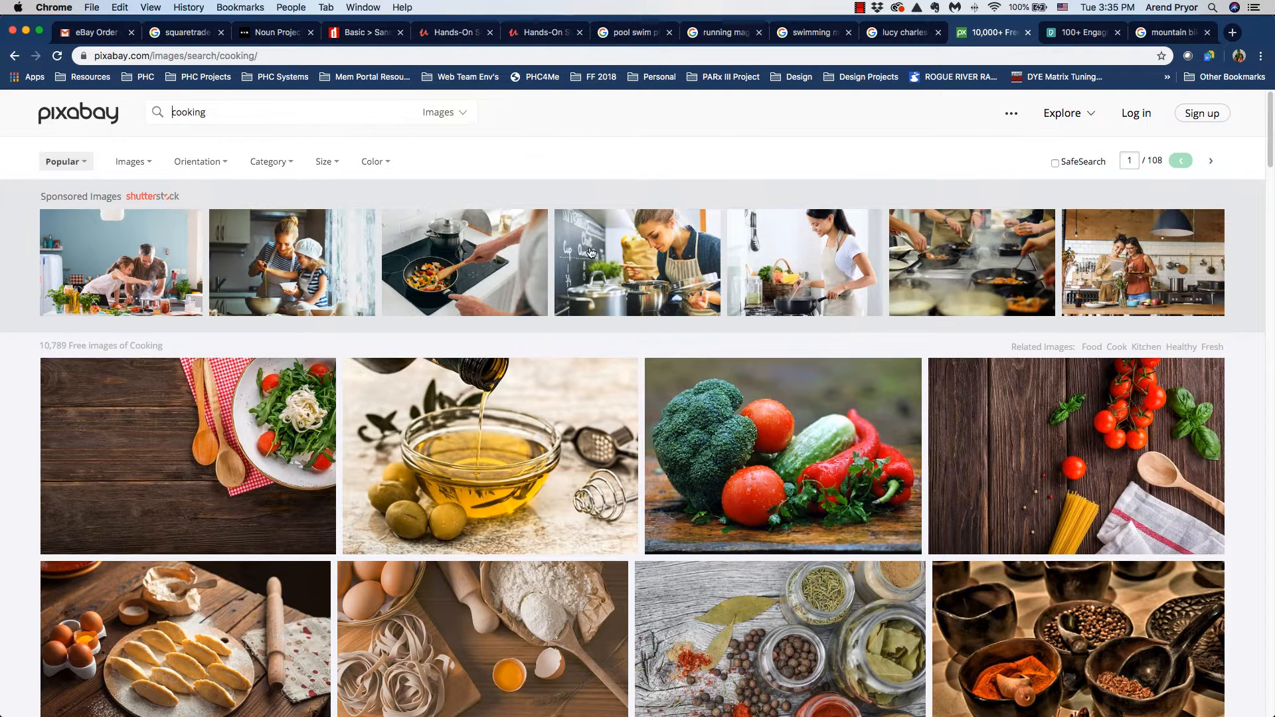
pyautogui.scroll(-3, 591, 252)
pyautogui.scroll(-3, 590, 253)
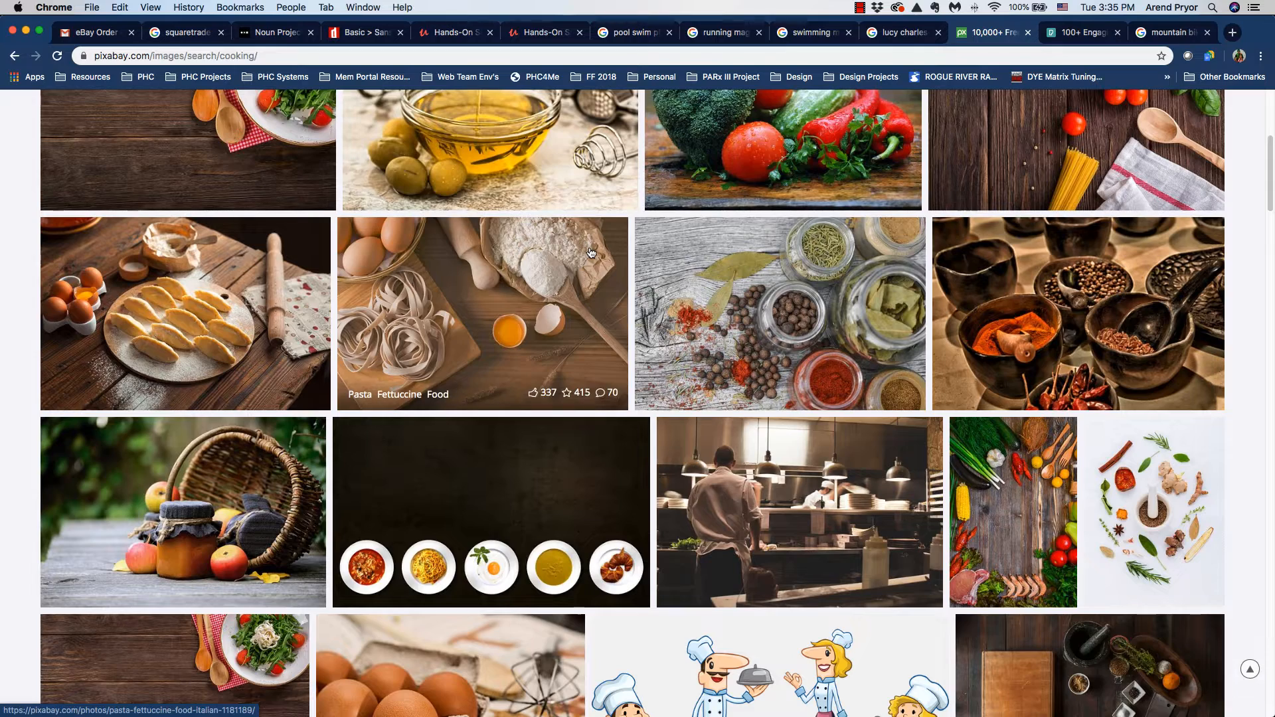
pyautogui.scroll(5, 591, 252)
pyautogui.hotkey('ctrl', 'Tab')
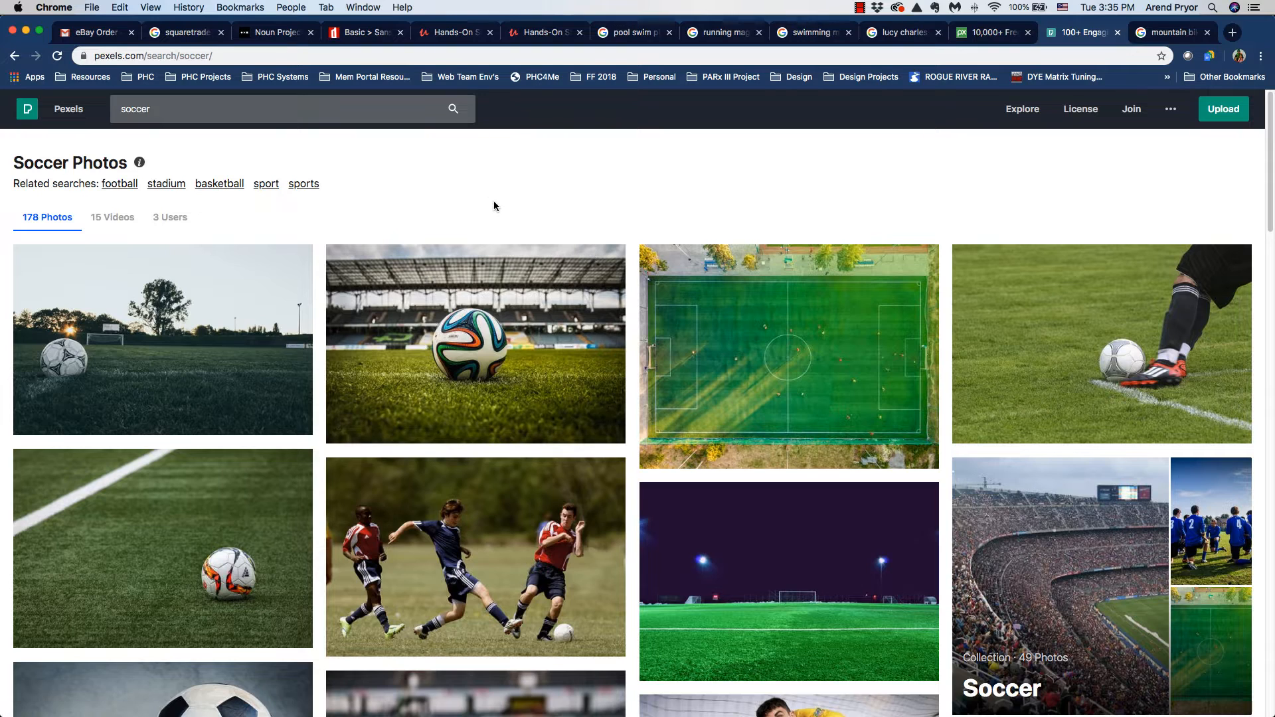
pyautogui.scroll(-5, 492, 208)
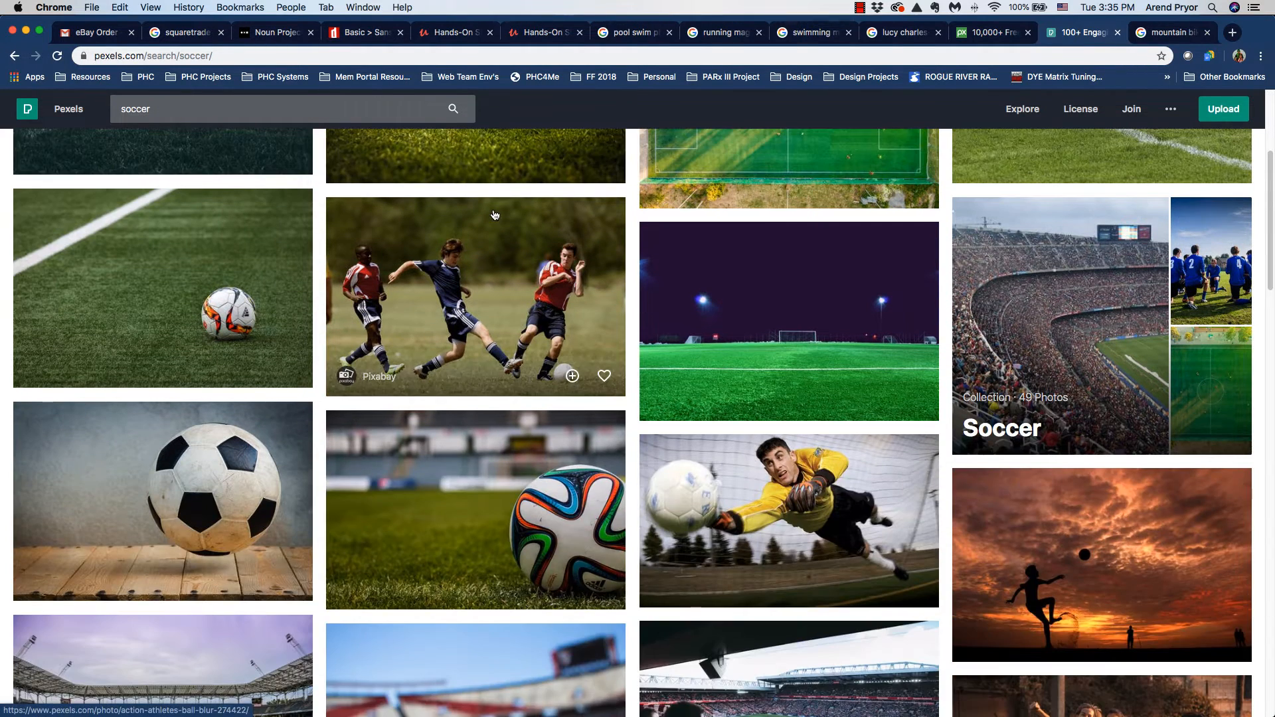
pyautogui.scroll(-6, 495, 215)
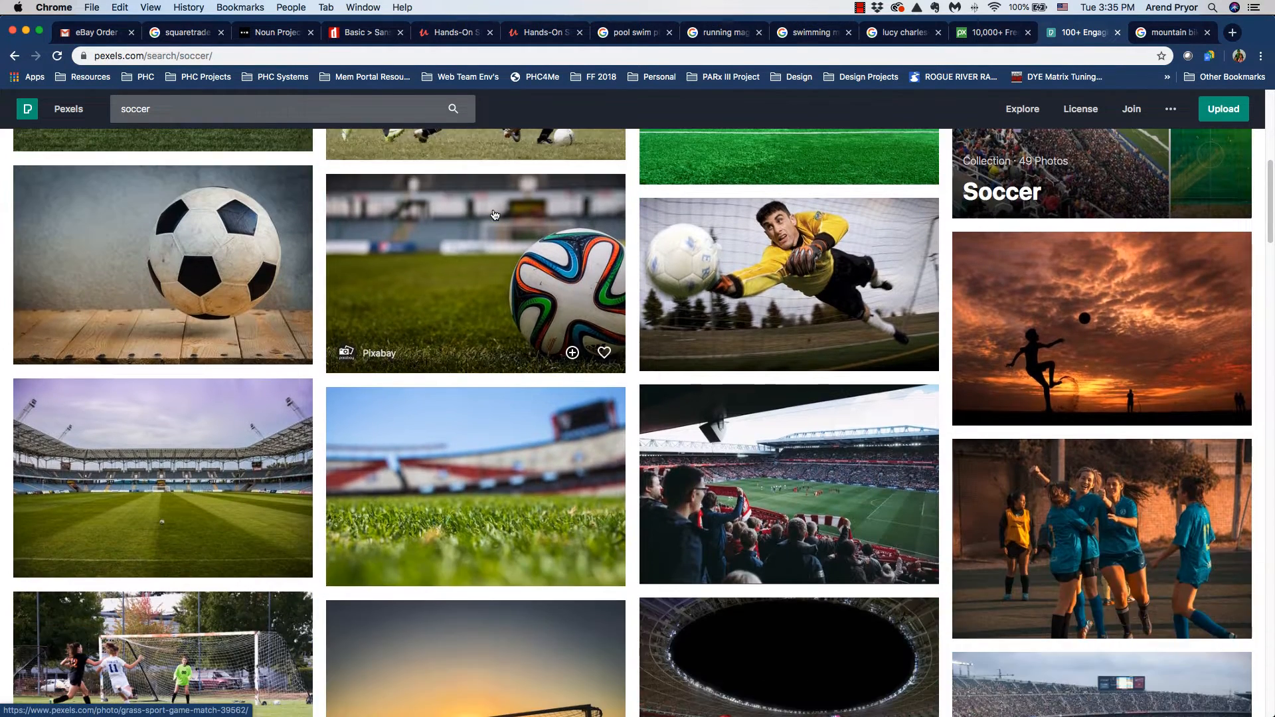
pyautogui.scroll(10, 494, 215)
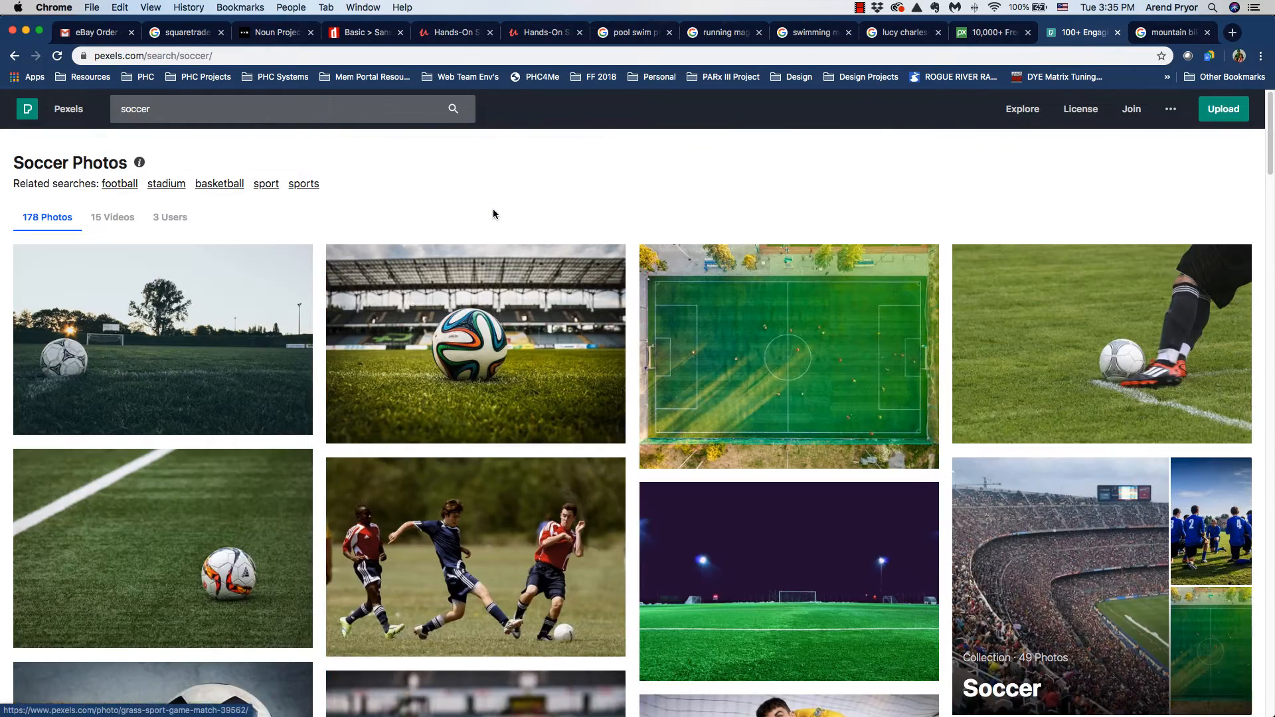
pyautogui.hotkey('ctrl', 'Tab')
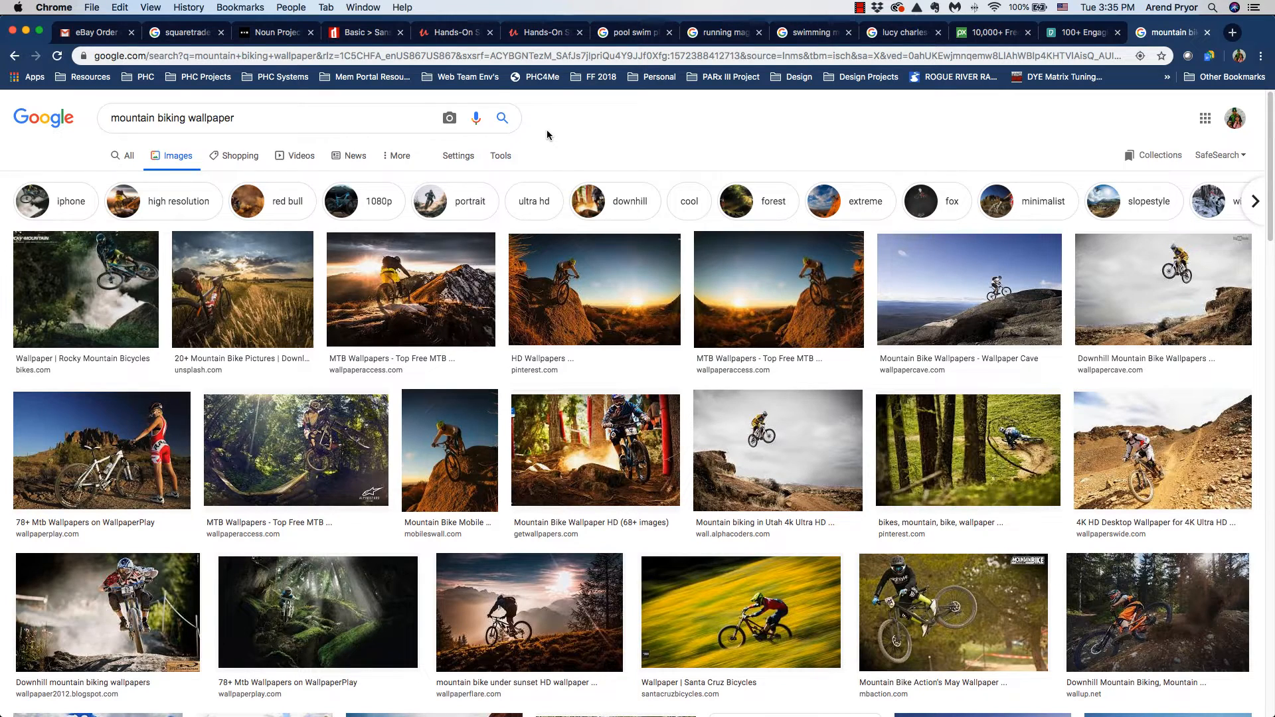
pyautogui.scroll(-4, 571, 217)
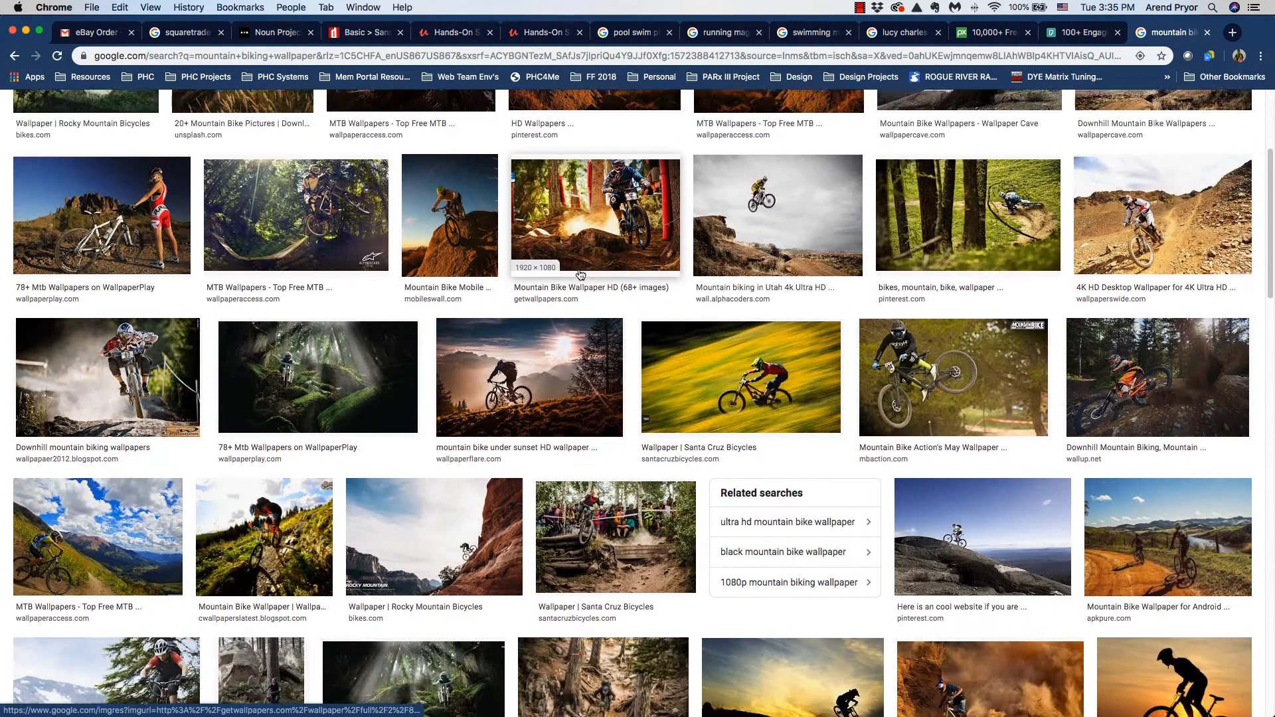
# Step: Copy the enlarged photo of the triathlete in the black wetsuit from the Lucy Charles-Barclay image results
pyautogui.click(914, 37)
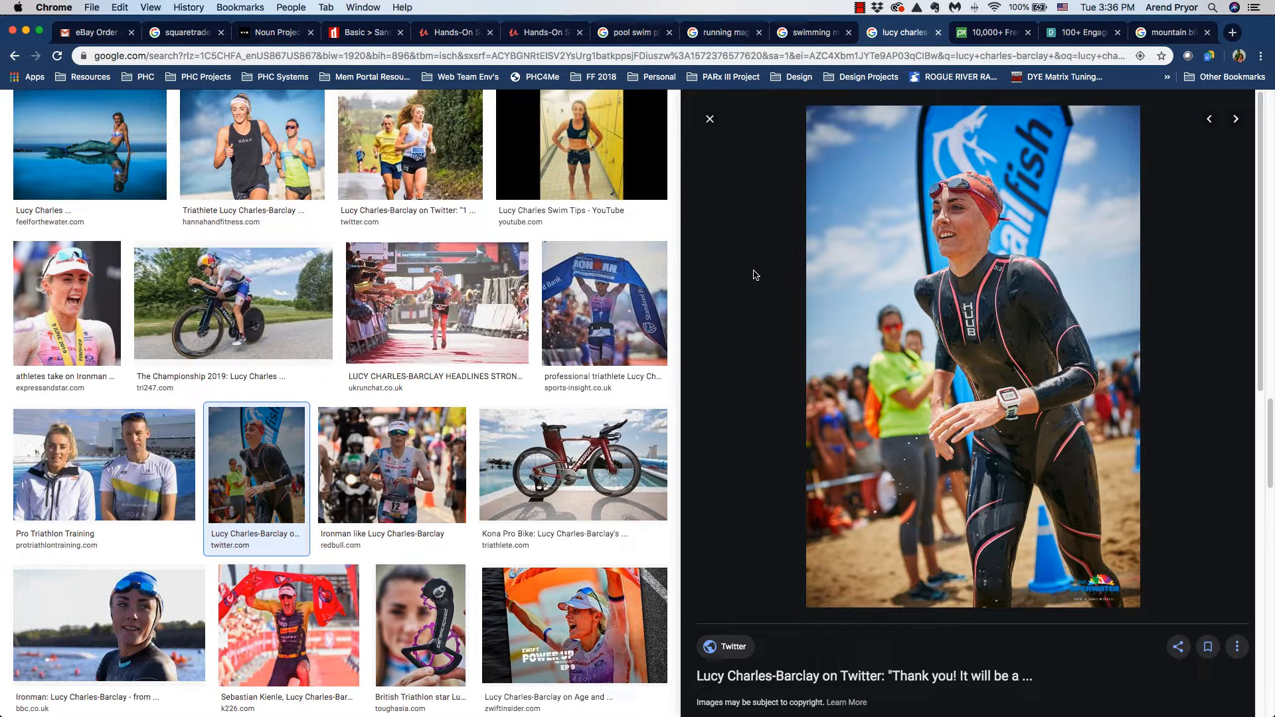
pyautogui.rightClick(885, 311)
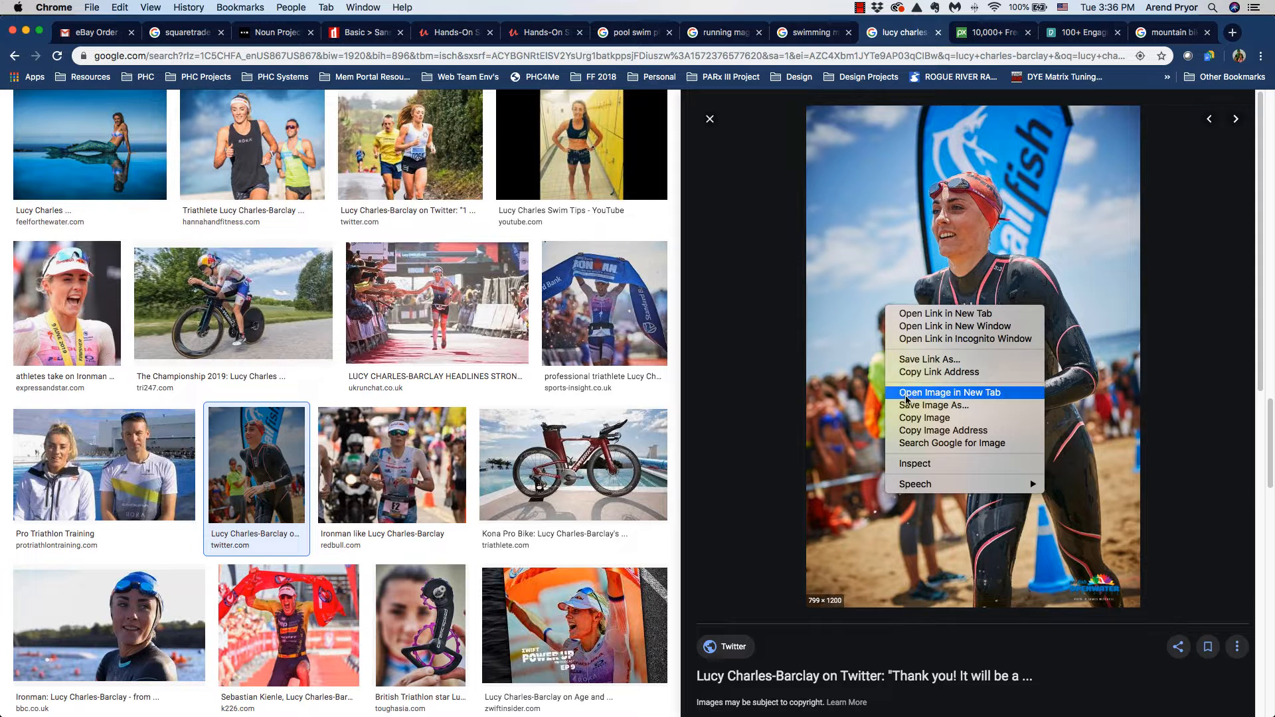
pyautogui.click(908, 419)
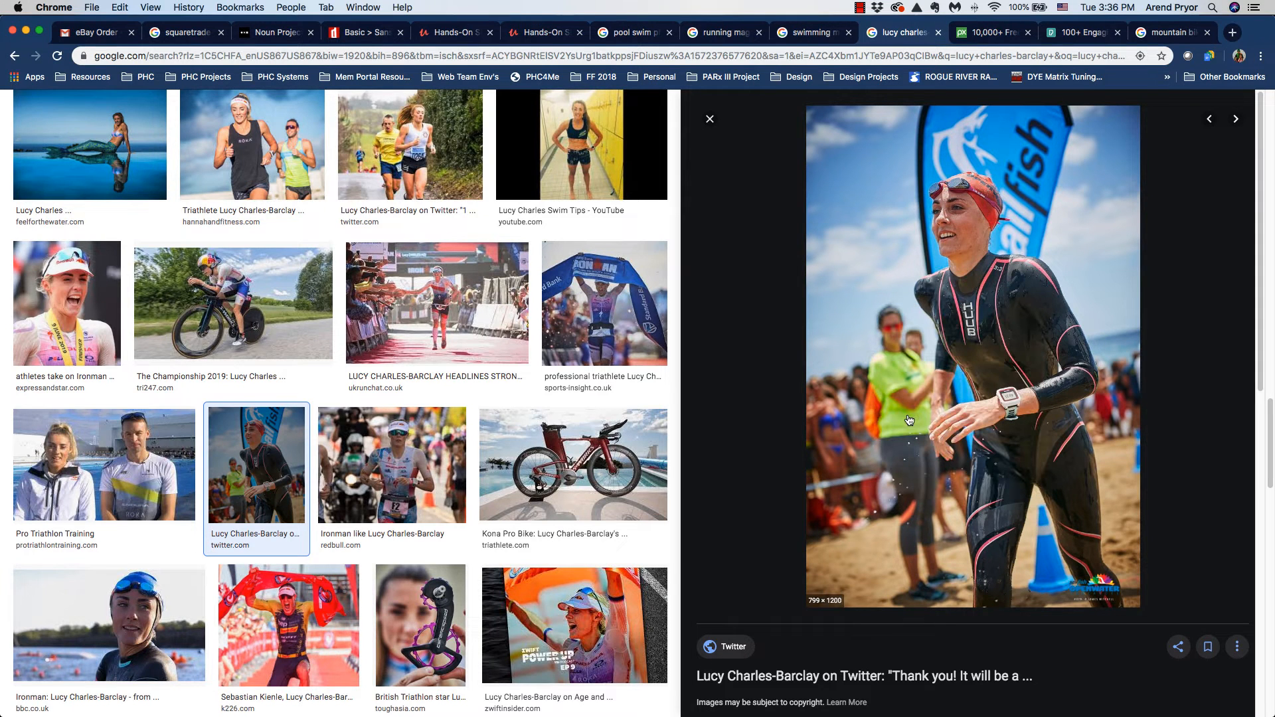
# Step: Switch to Sketch and paste the copied triathlete photo into the Letter Copy artboard
pyautogui.press('super+Tab')
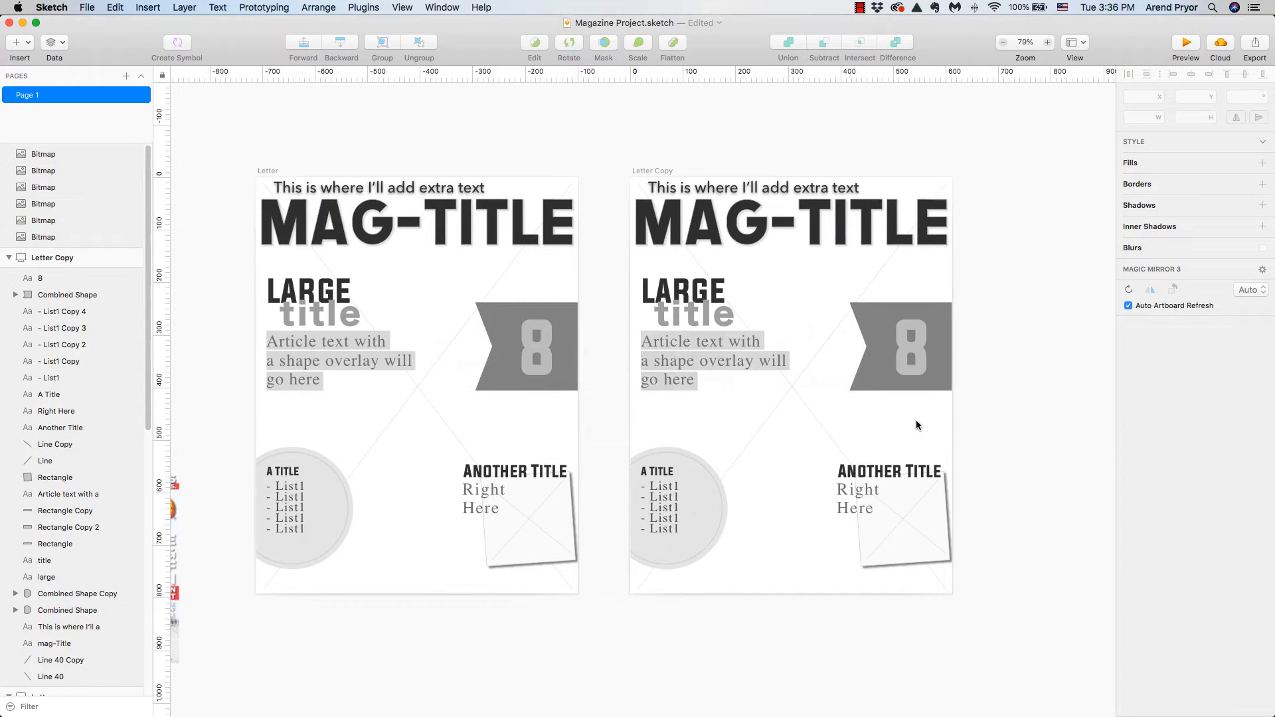
pyautogui.click(651, 170)
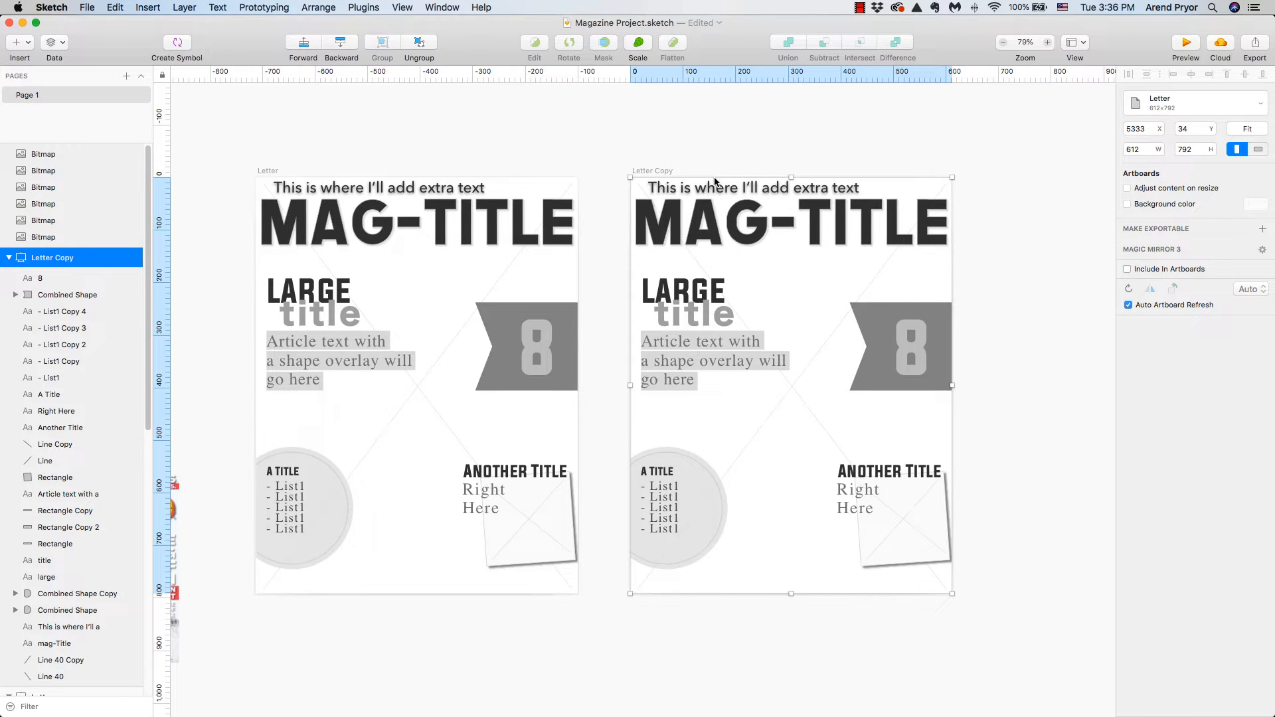
pyautogui.press('super+v')
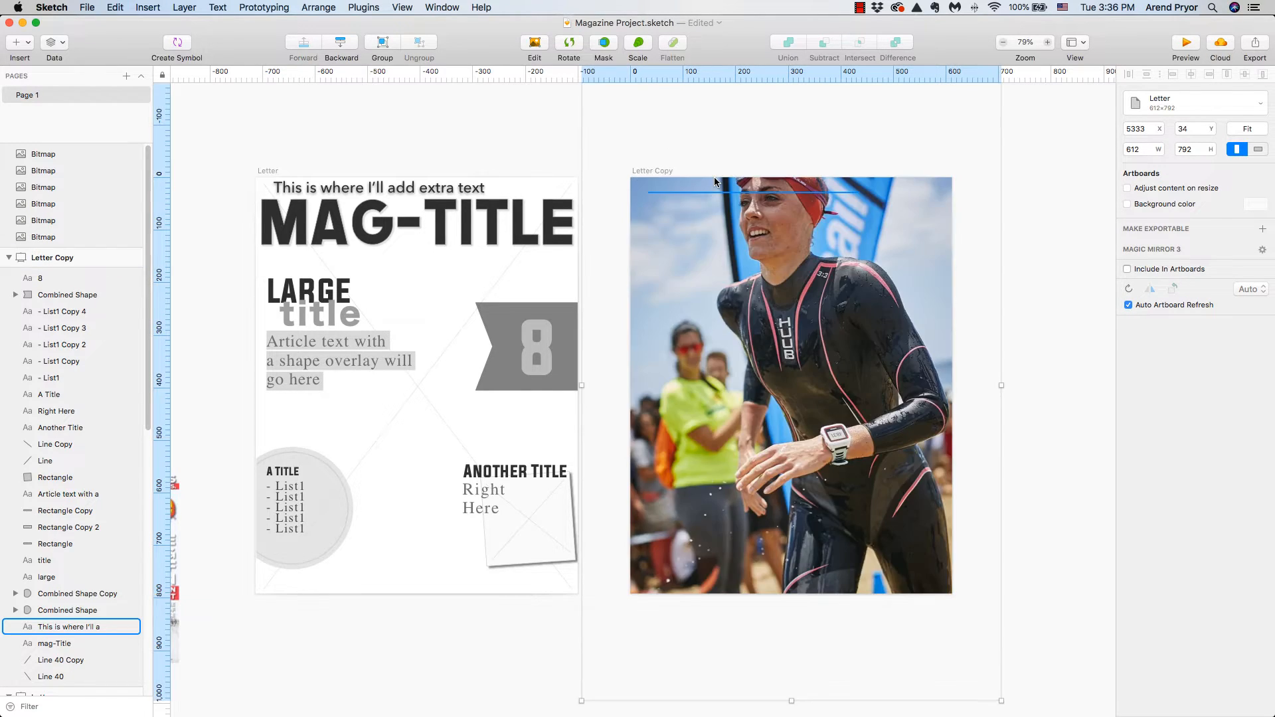
# Step: Scale the pasted photo proportionally to 612 × 919 and align it to the artboard's origin at X 0, Y 0, spanning the full width
pyautogui.scroll(3, 707, 229)
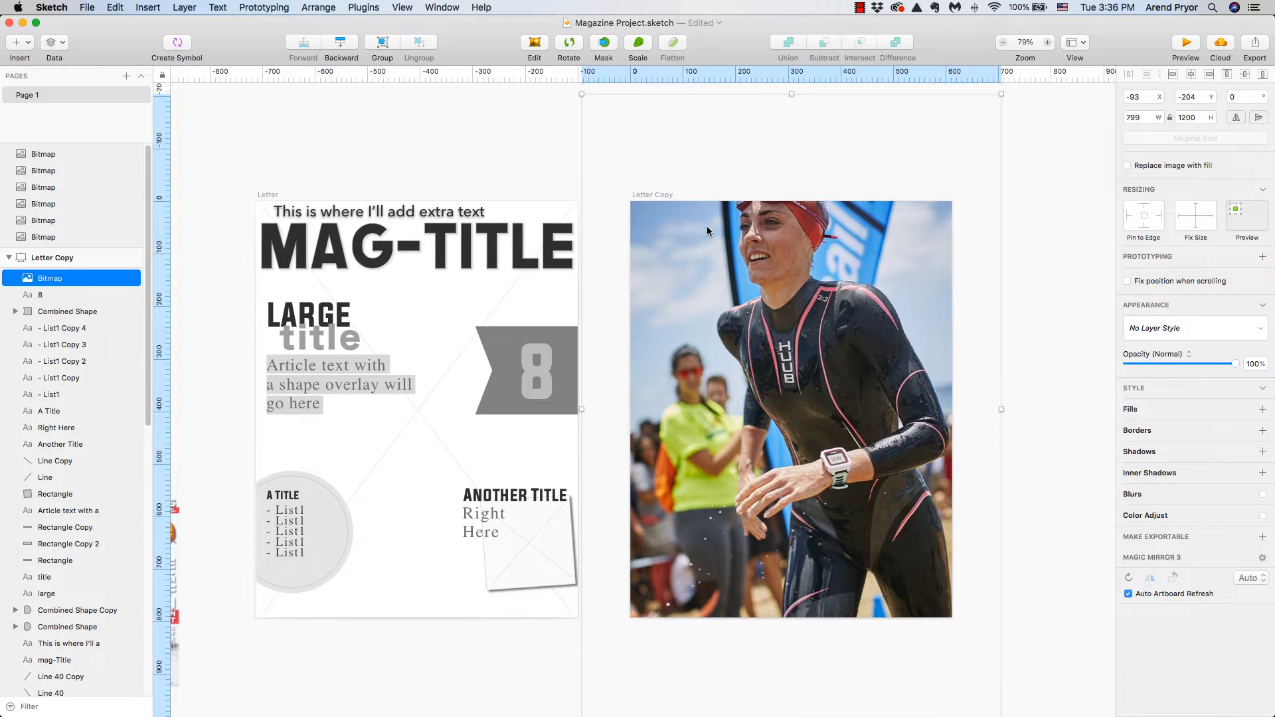
pyautogui.moveTo(583, 95); pyautogui.dragTo(626, 170)
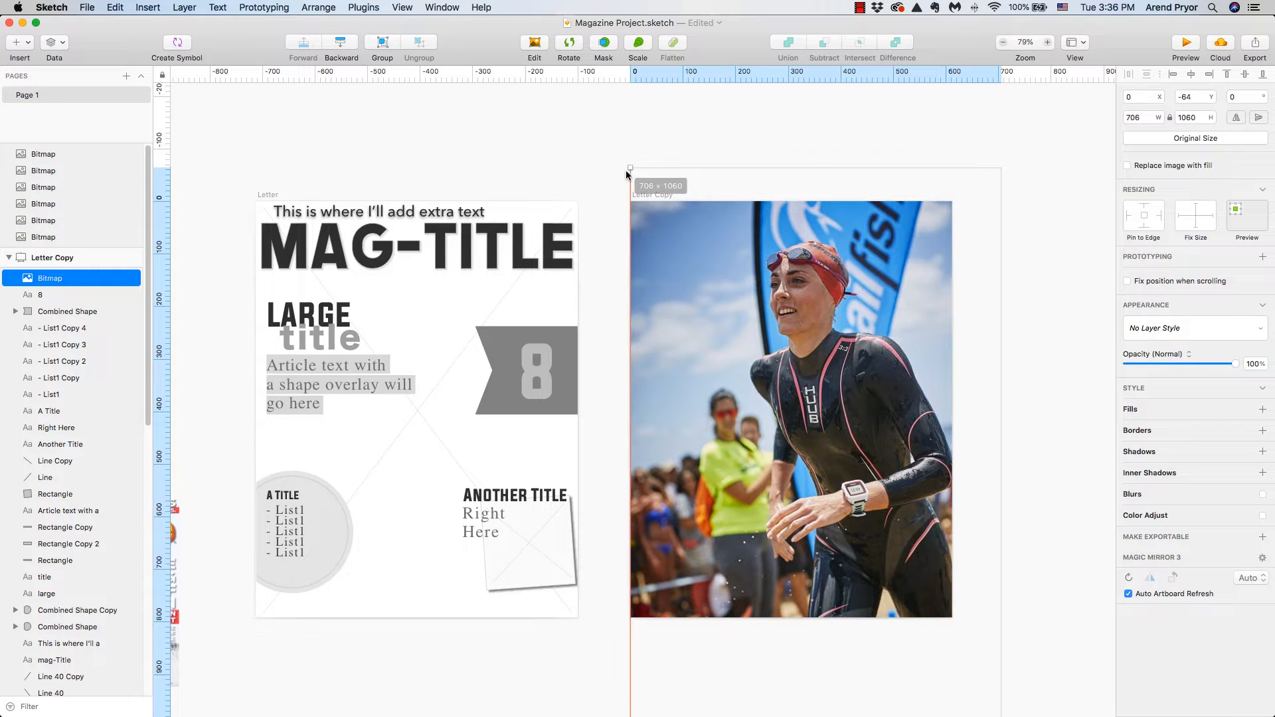
pyautogui.moveTo(999, 166); pyautogui.dragTo(966, 198)
pyautogui.moveTo(880, 265); pyautogui.dragTo(868, 266)
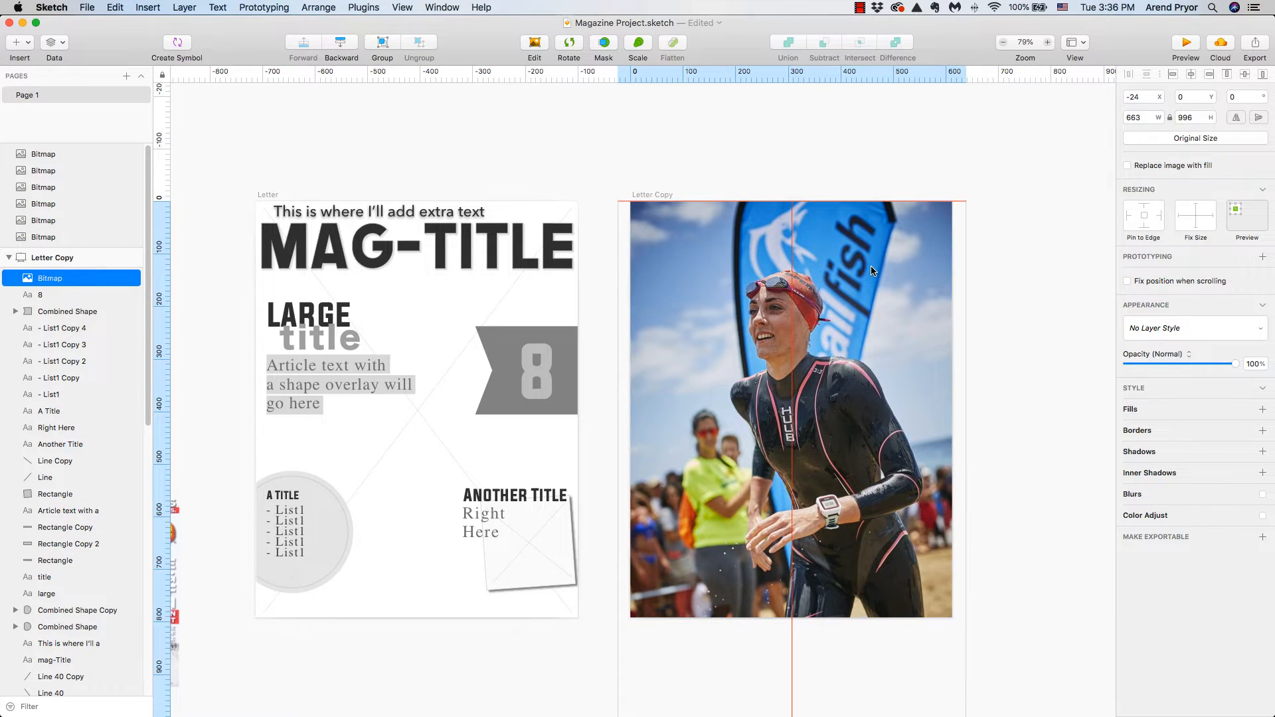
pyautogui.scroll(-2, 715, 585)
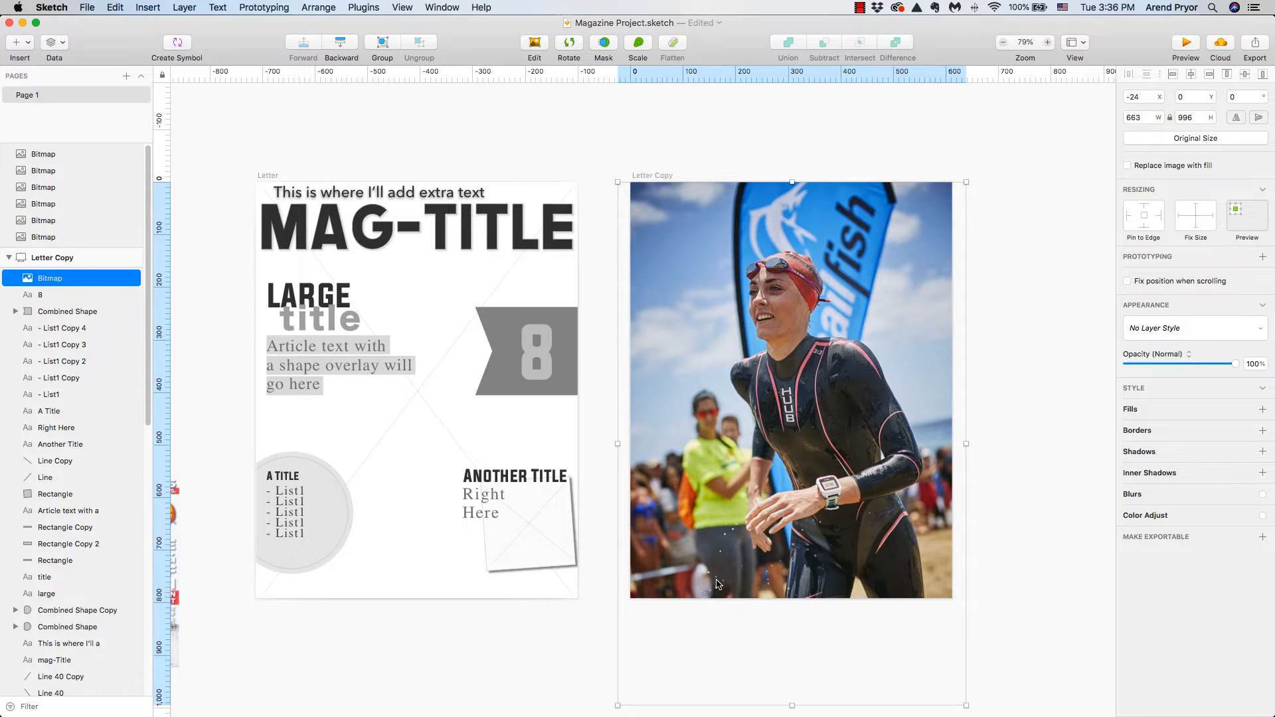
pyautogui.moveTo(619, 702); pyautogui.dragTo(630, 686)
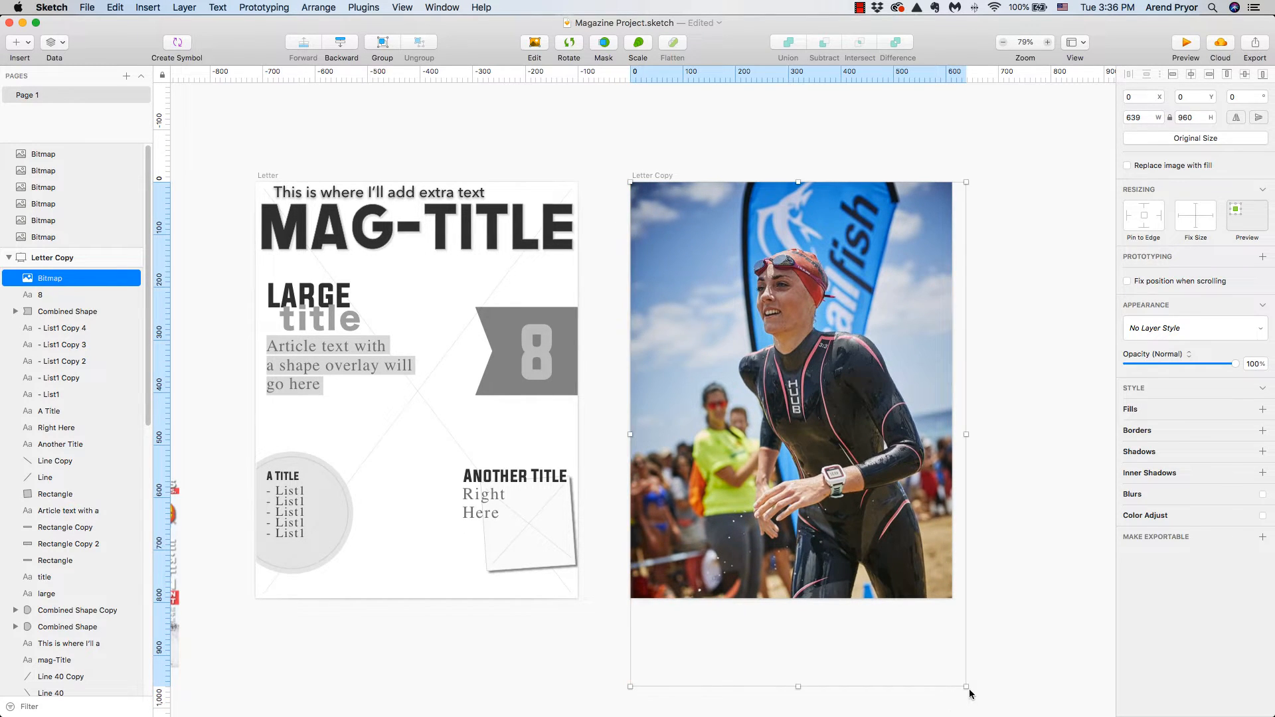
pyautogui.moveTo(966, 686); pyautogui.dragTo(948, 663)
pyautogui.click(998, 639)
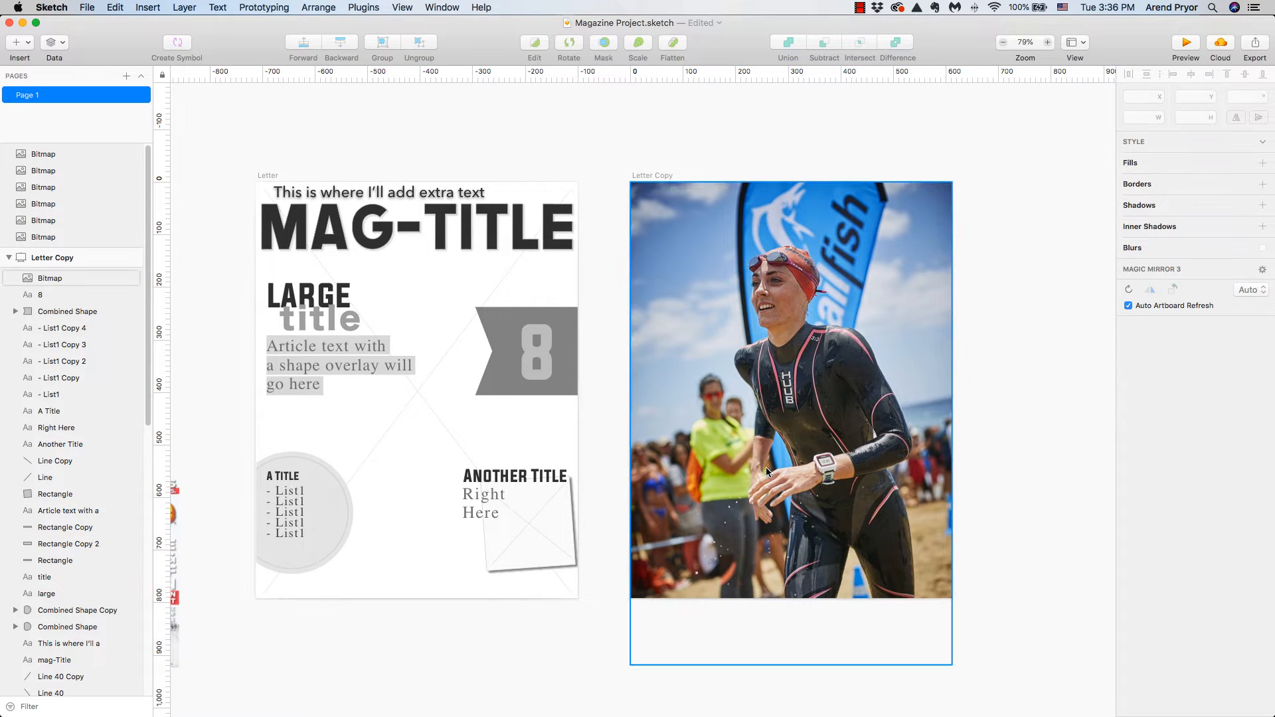
# Step: Rename the photo layer as Main BG and move it directly below the mag-Title layer in the Letter Copy artboard
pyautogui.click(793, 325)
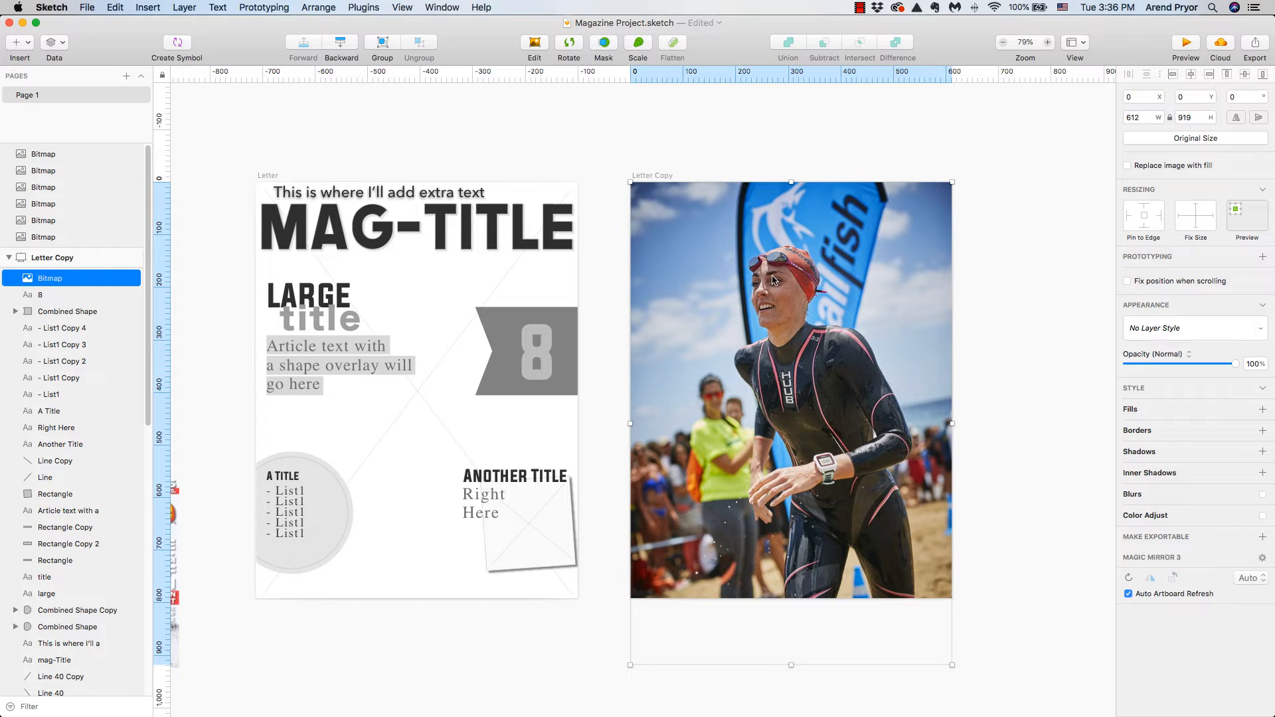
pyautogui.doubleClick(51, 279)
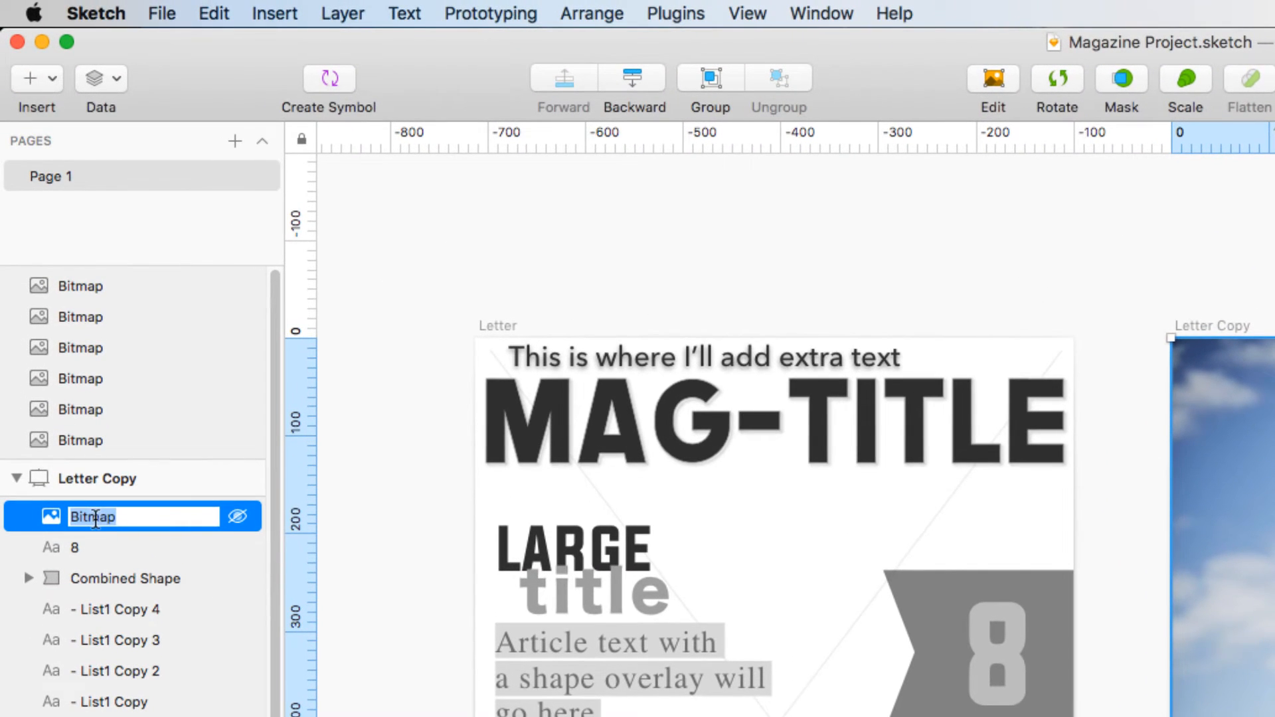
pyautogui.write('Main')
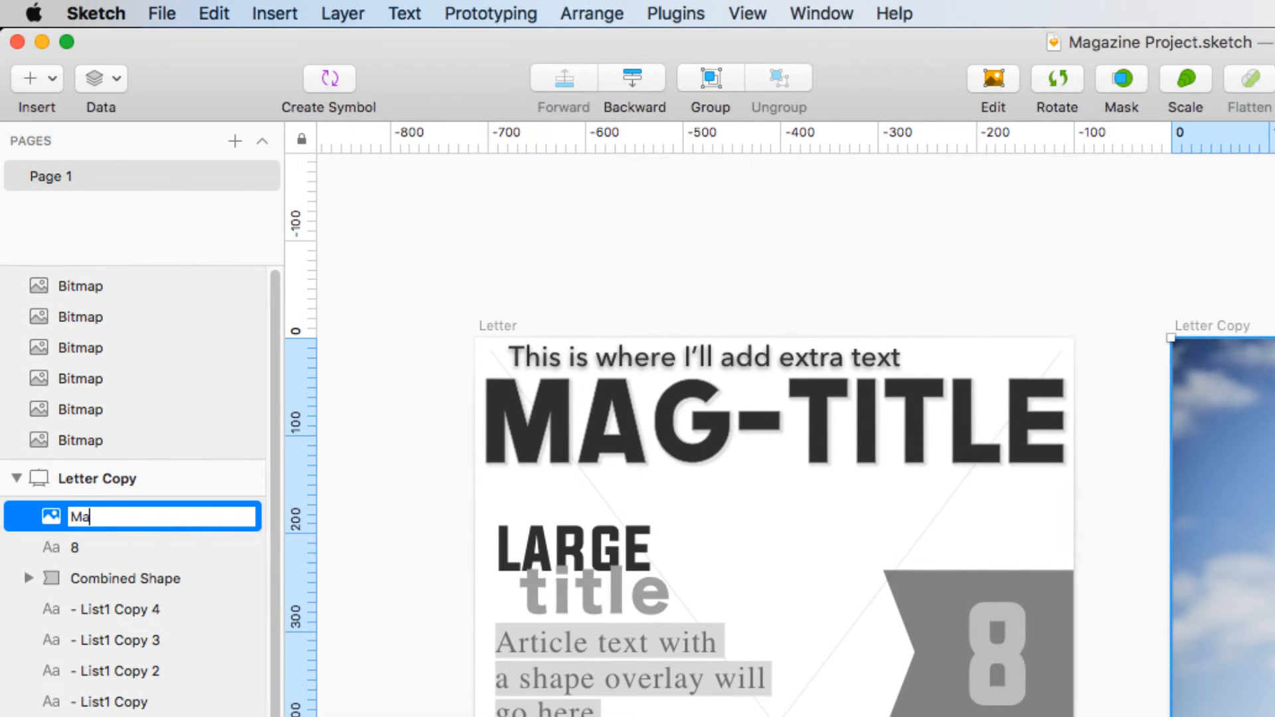
pyautogui.write(' BG')
pyautogui.press('Return')
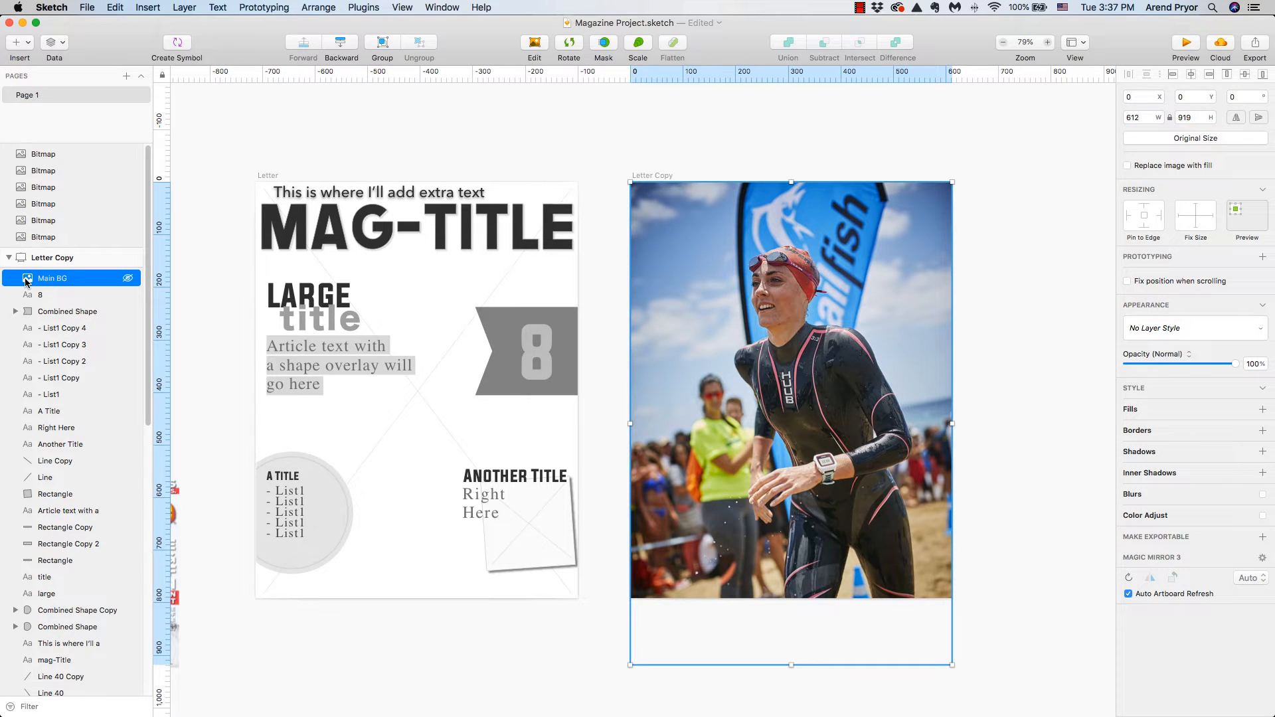
pyautogui.moveTo(26, 281); pyautogui.dragTo(14, 667)
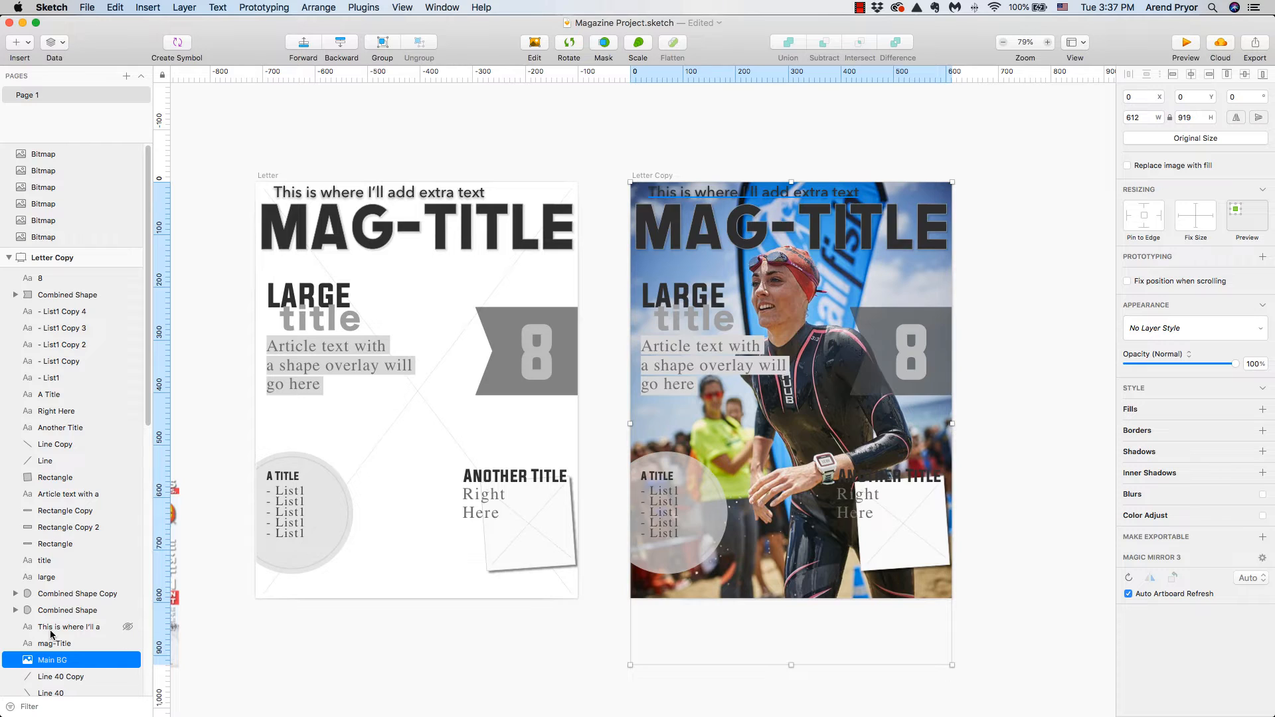
pyautogui.scroll(1, 200, 612)
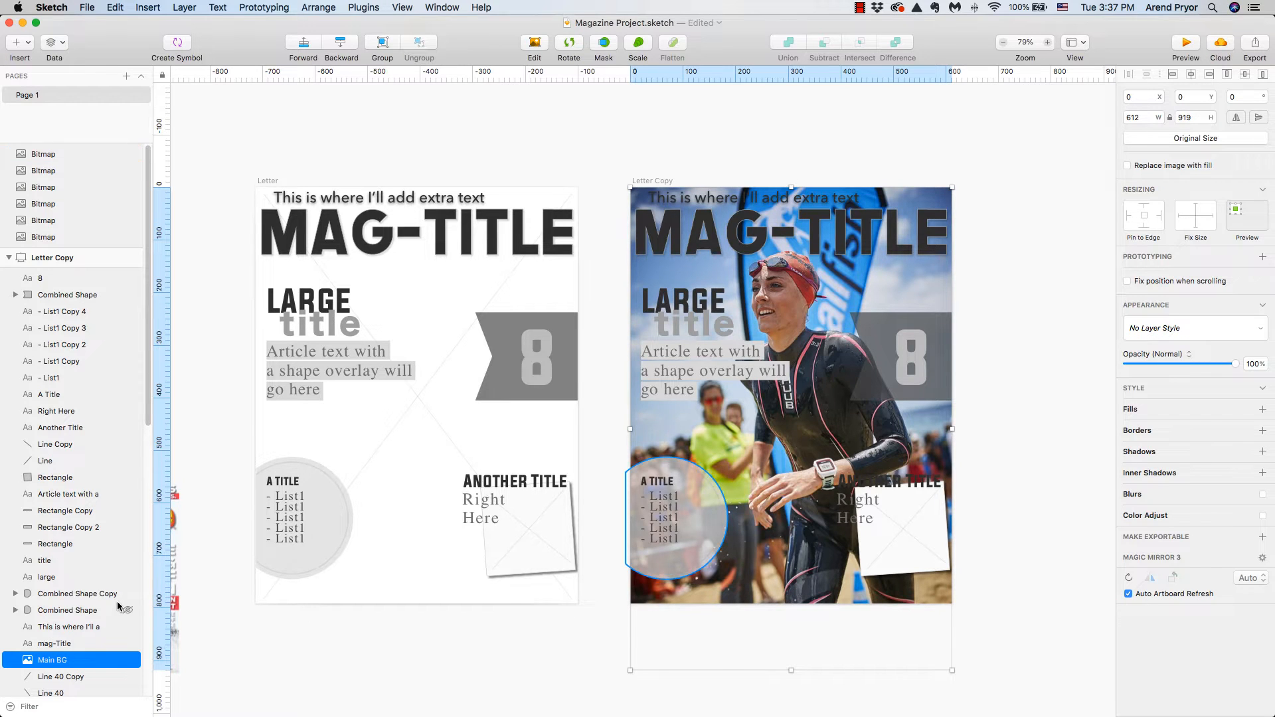
# Step: Delete the two diagonal placeholder lines, Line 40 Copy and Line 40, from the Letter Copy artboard
pyautogui.scroll(-7, 119, 597)
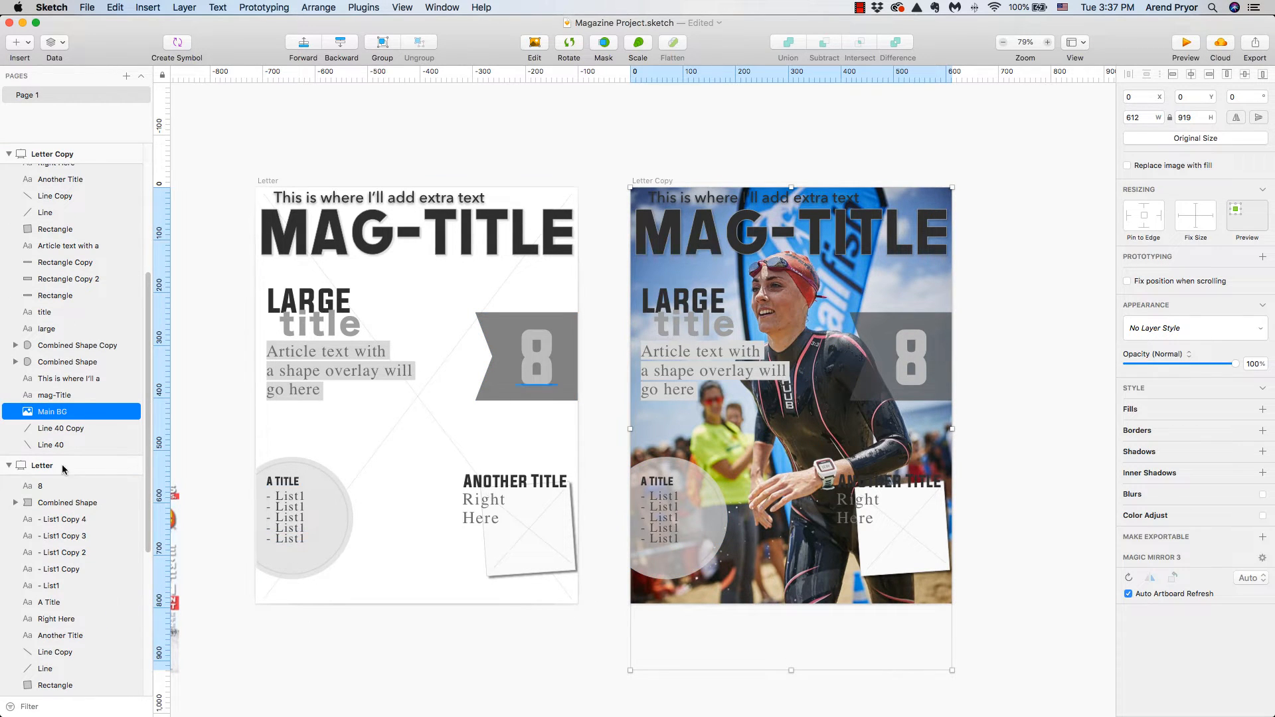
pyautogui.click(50, 430)
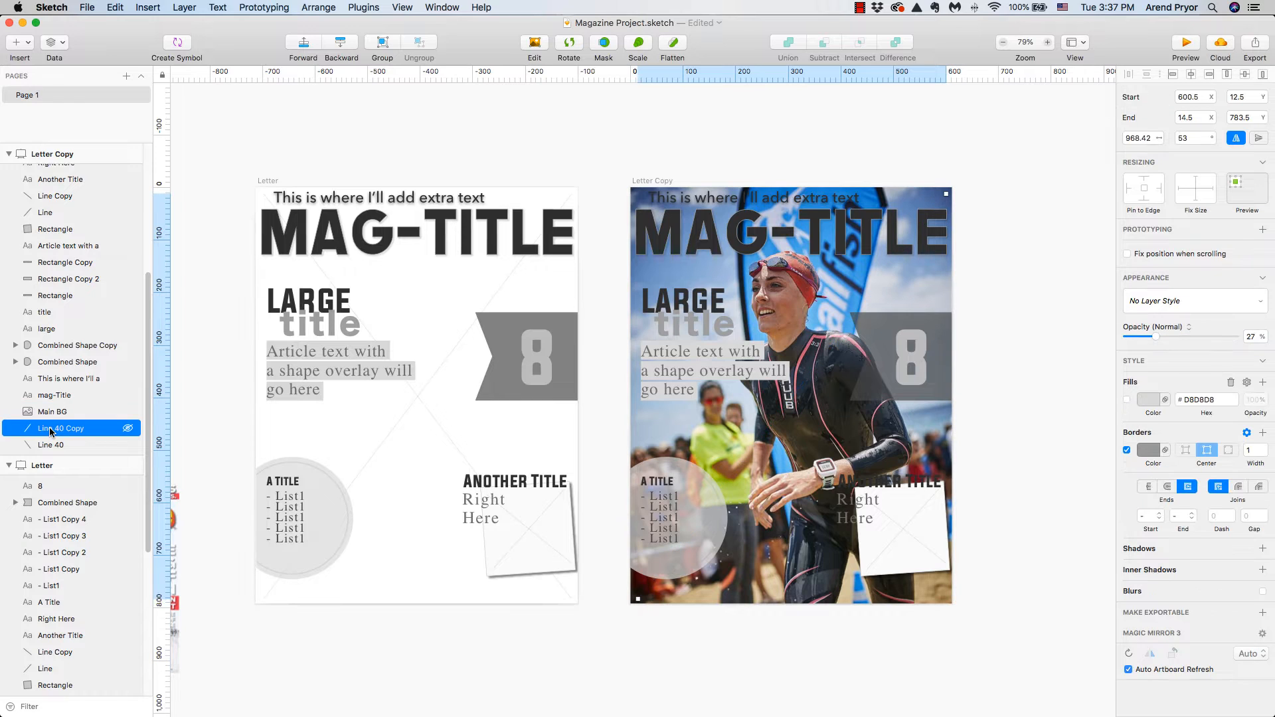
pyautogui.keyDown('shift'); pyautogui.click(46, 446); pyautogui.keyUp('shift')
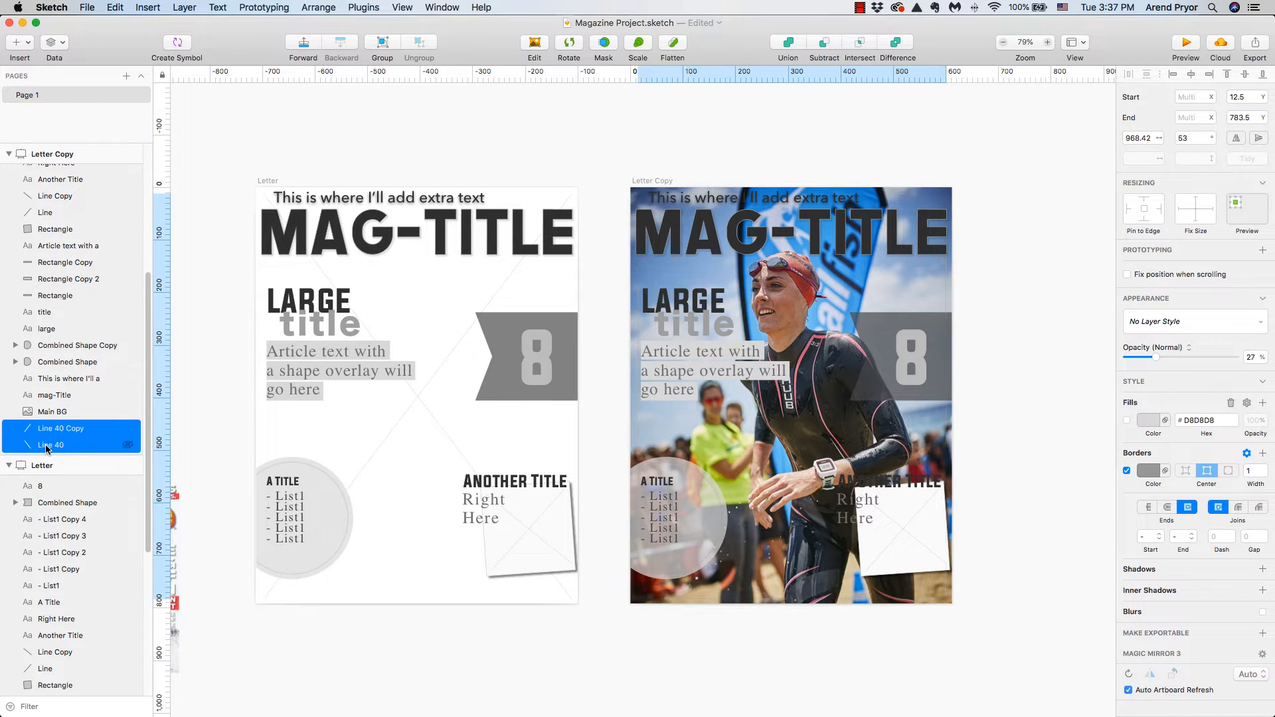
pyautogui.press('Delete')
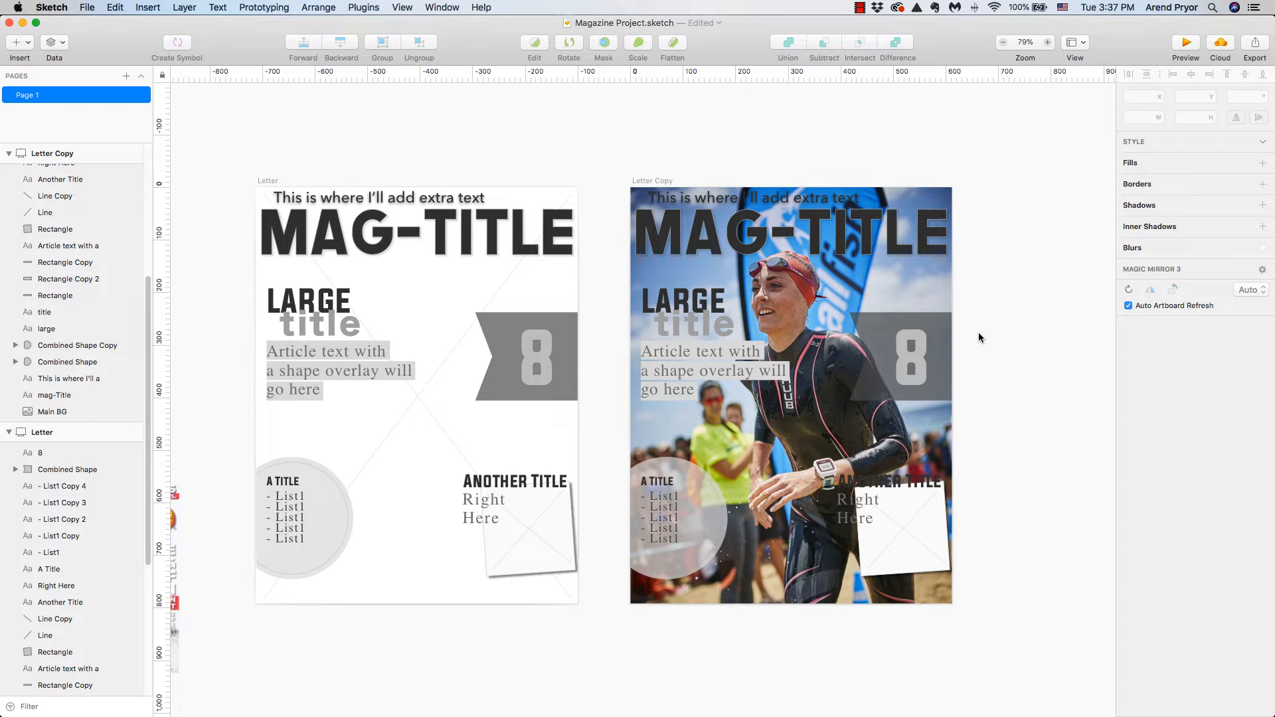
# Step: Delete the two diagonal placeholder lines inside the small tilted photo box of the Letter Copy artboard
pyautogui.click(918, 514)
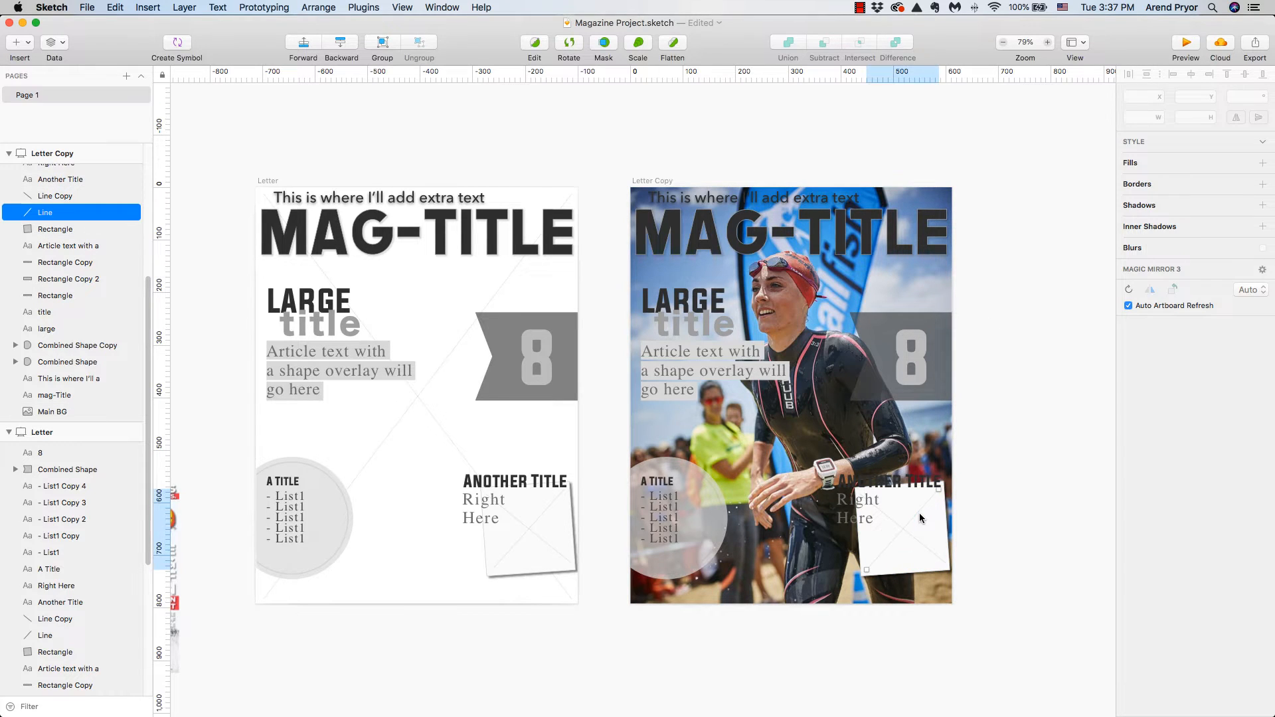
pyautogui.press('BackSpace')
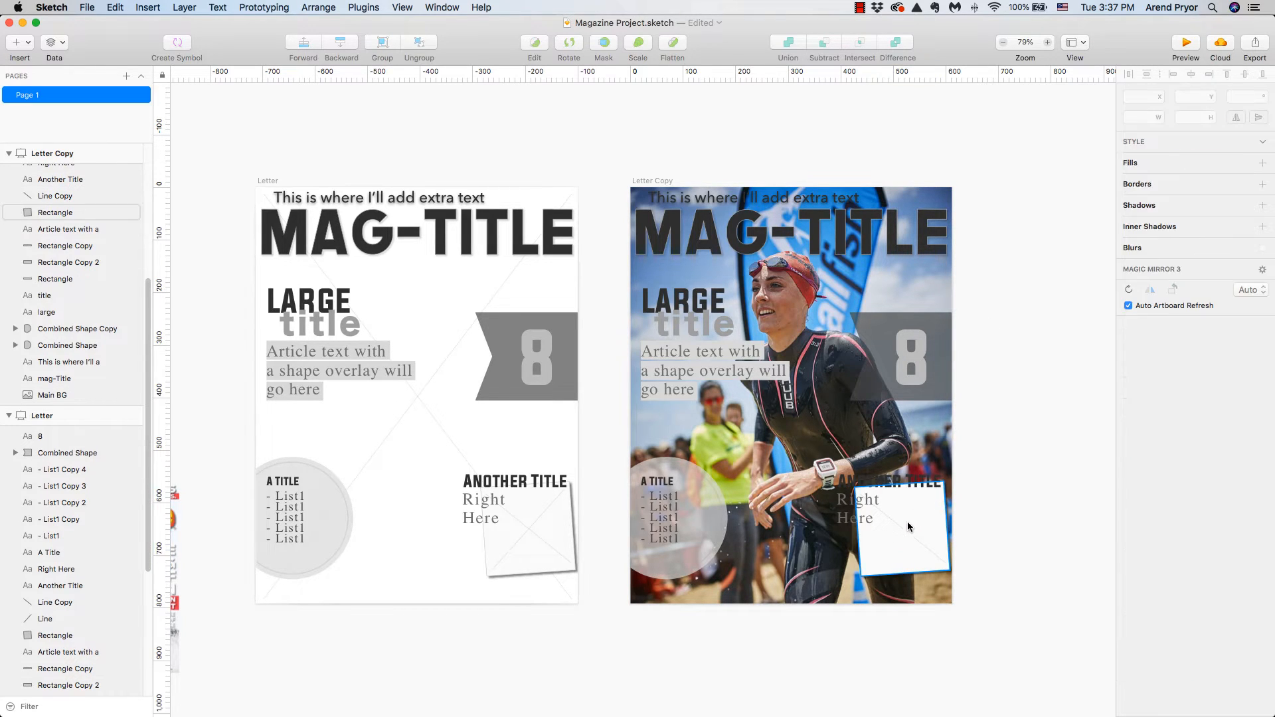
pyautogui.click(905, 530)
pyautogui.press('BackSpace')
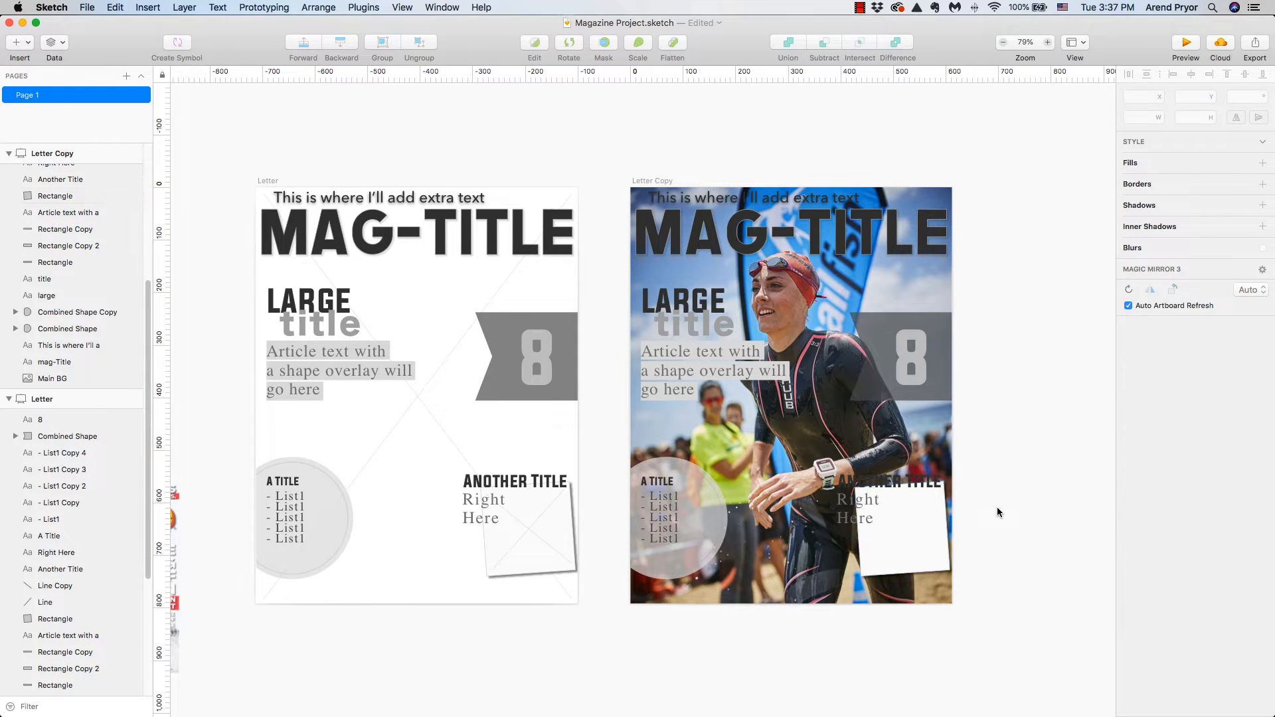
# Step: Switch to Chrome, copy the enlarged underwater swimmer image, and paste it into the Letter Copy artboard in Sketch
pyautogui.press('super+Tab')
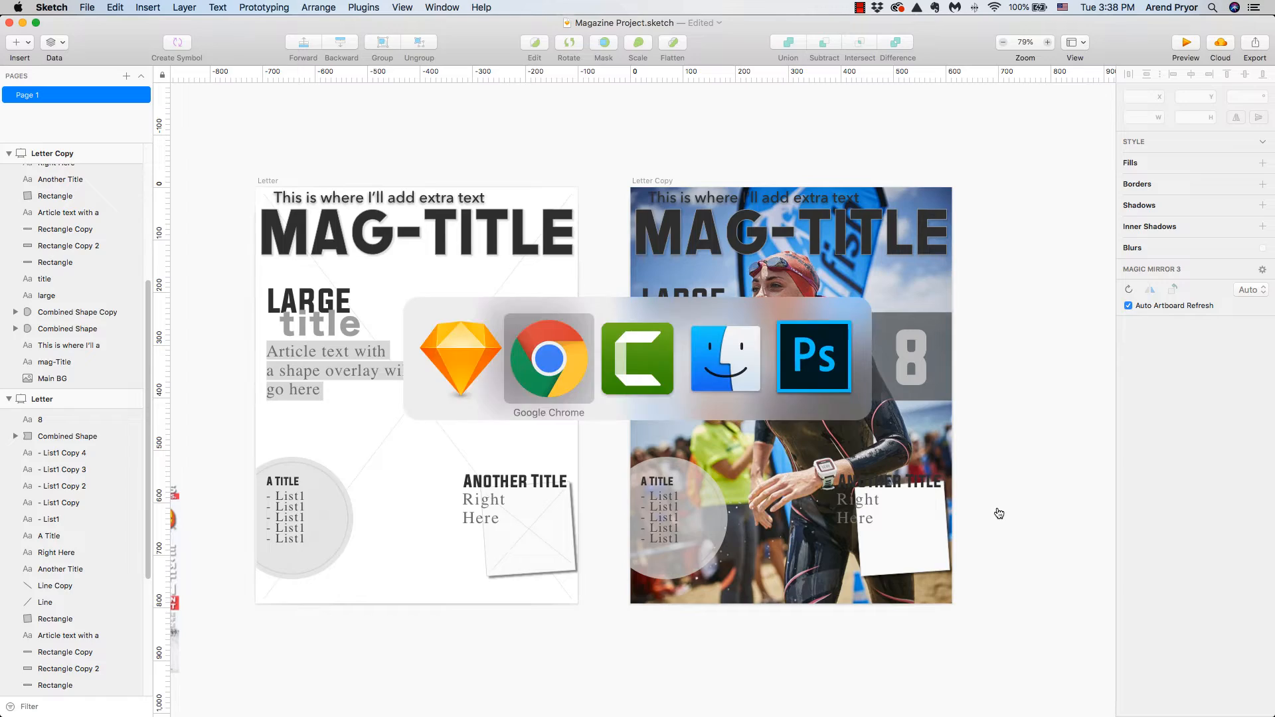
pyautogui.rightClick(933, 306)
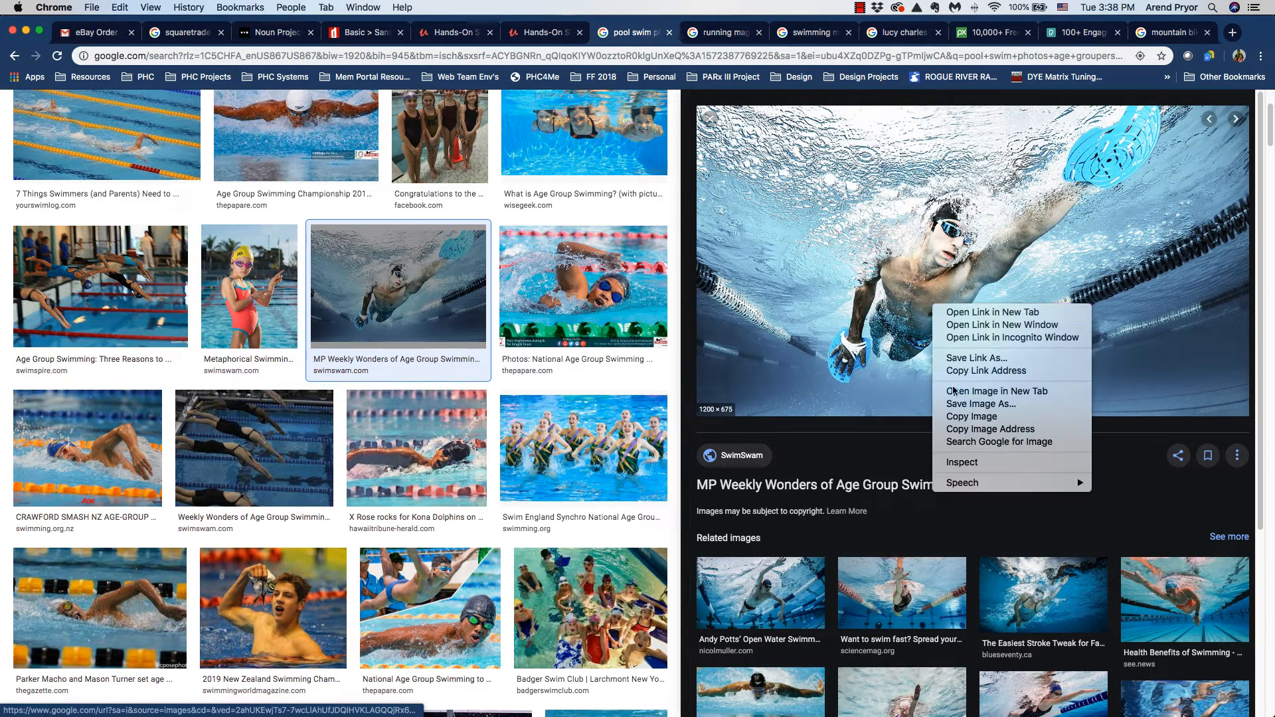
pyautogui.click(956, 416)
pyautogui.press('super+Tab')
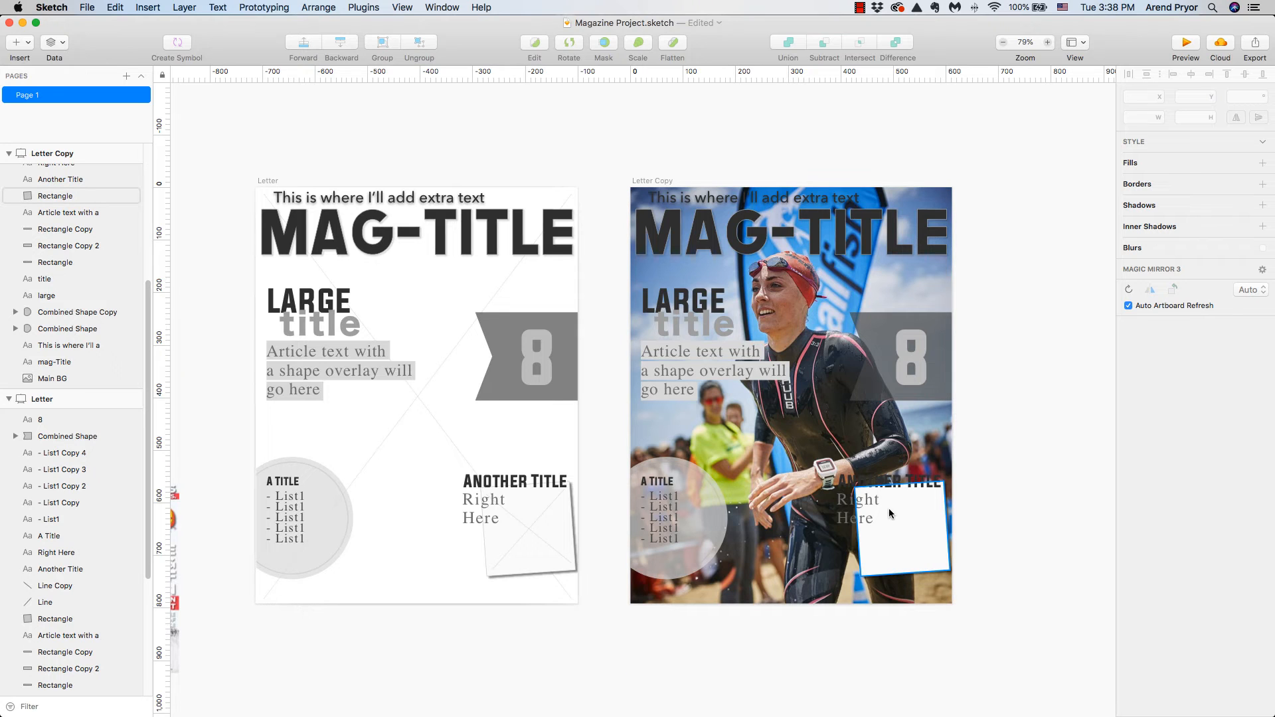
pyautogui.press('super+v')
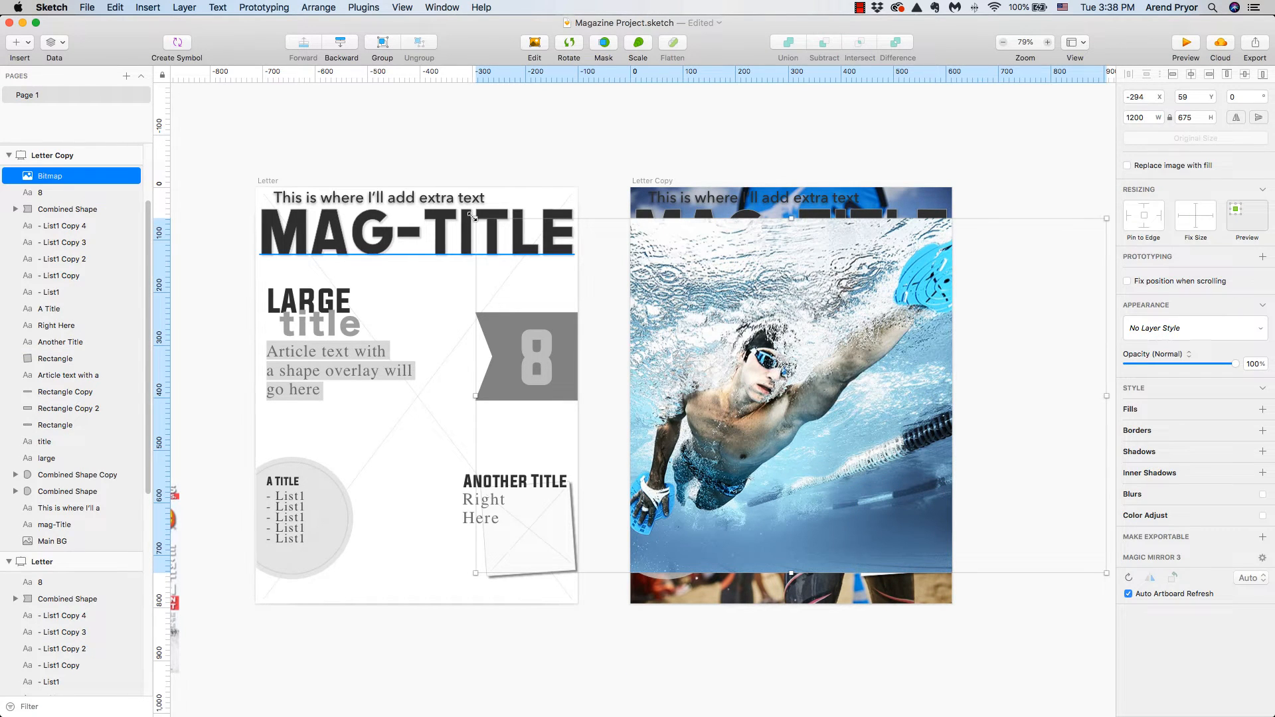
# Step: Scale the pasted swimmer photo proportionally to about 343 × 193 and place it over the small tilted box at X 314, Y 558
pyautogui.moveTo(475, 218); pyautogui.dragTo(783, 392)
pyautogui.moveTo(1107, 392); pyautogui.dragTo(956, 478)
pyautogui.moveTo(795, 513); pyautogui.dragTo(815, 513)
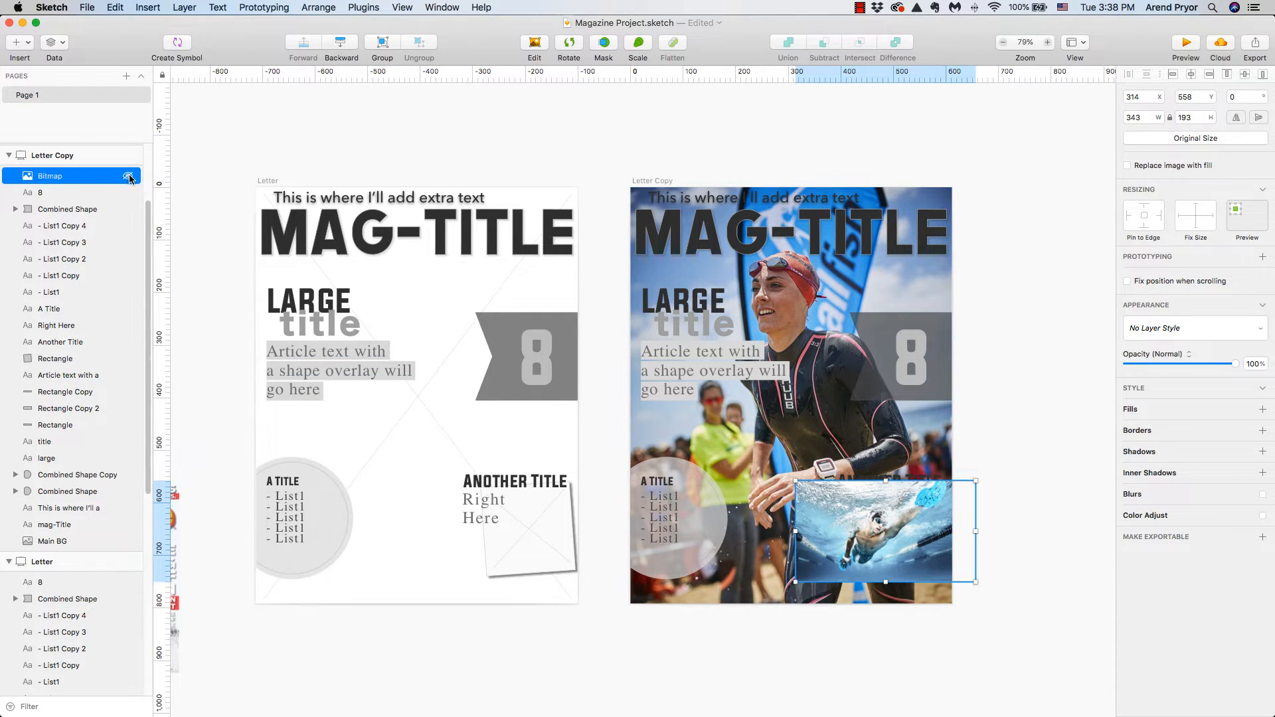
# Step: Hide the swimmer bitmap and rename the tilted rectangle beneath it as Small Photo
pyautogui.press('super+shift+h')
pyautogui.click(874, 550)
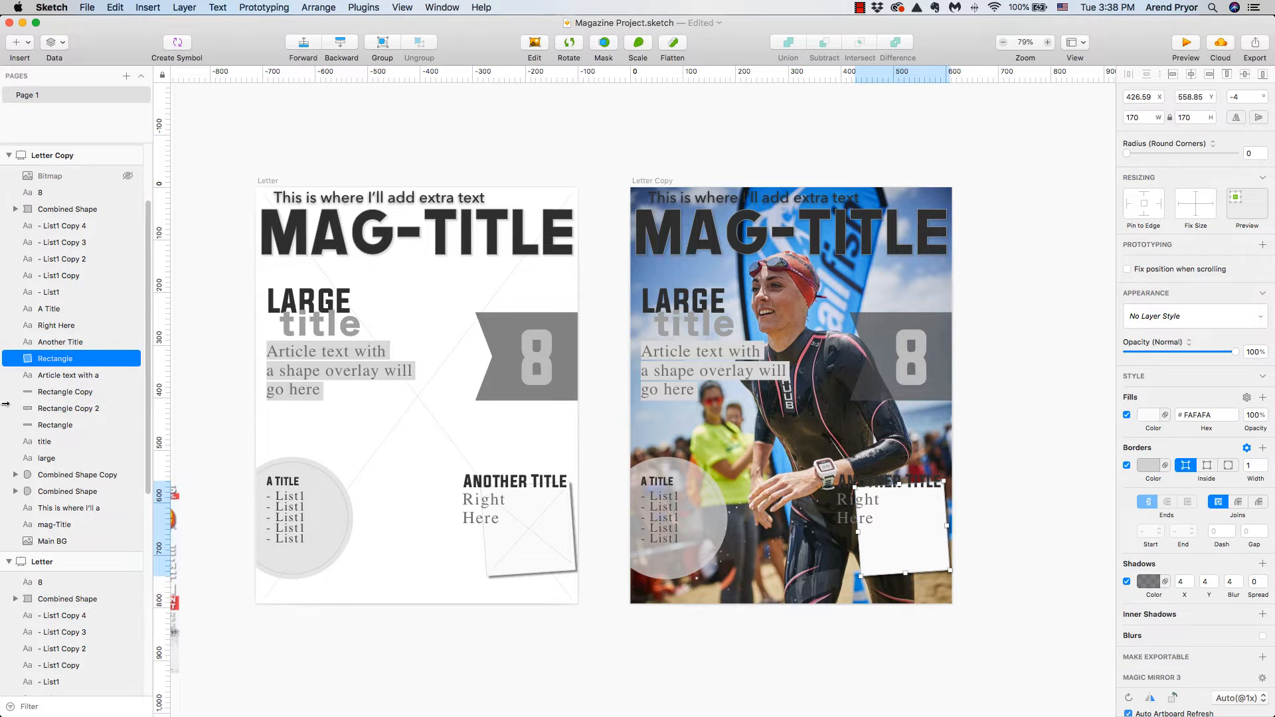
pyautogui.doubleClick(53, 359)
pyautogui.write('Small')
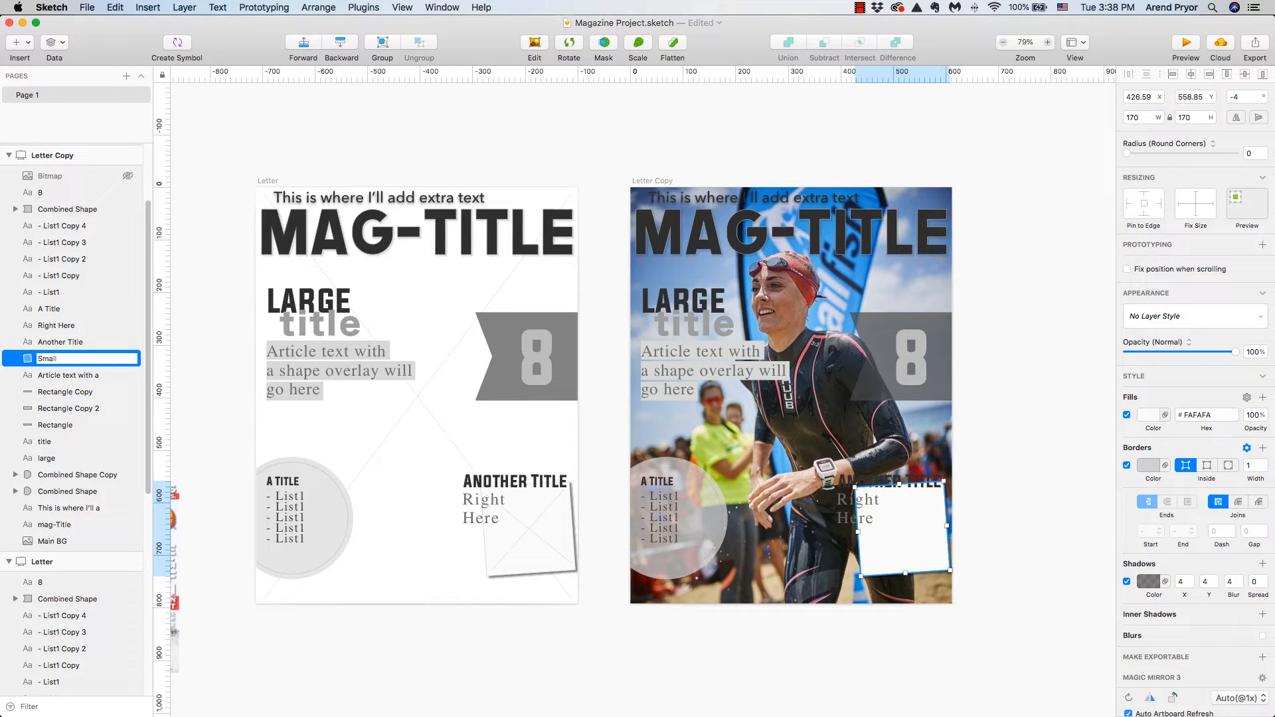
pyautogui.write(' Photo')
pyautogui.press('Return')
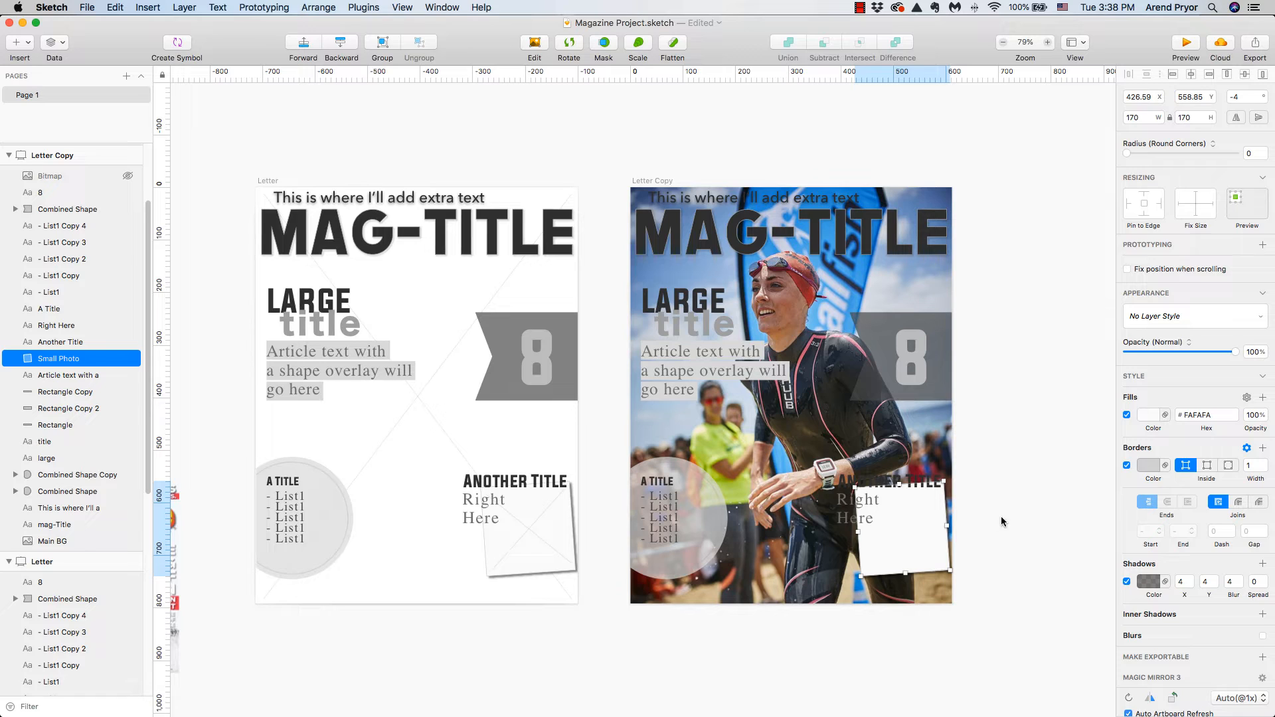
# Step: Show the swimmer bitmap again and mask it with the Small Photo rectangle
pyautogui.click(127, 177)
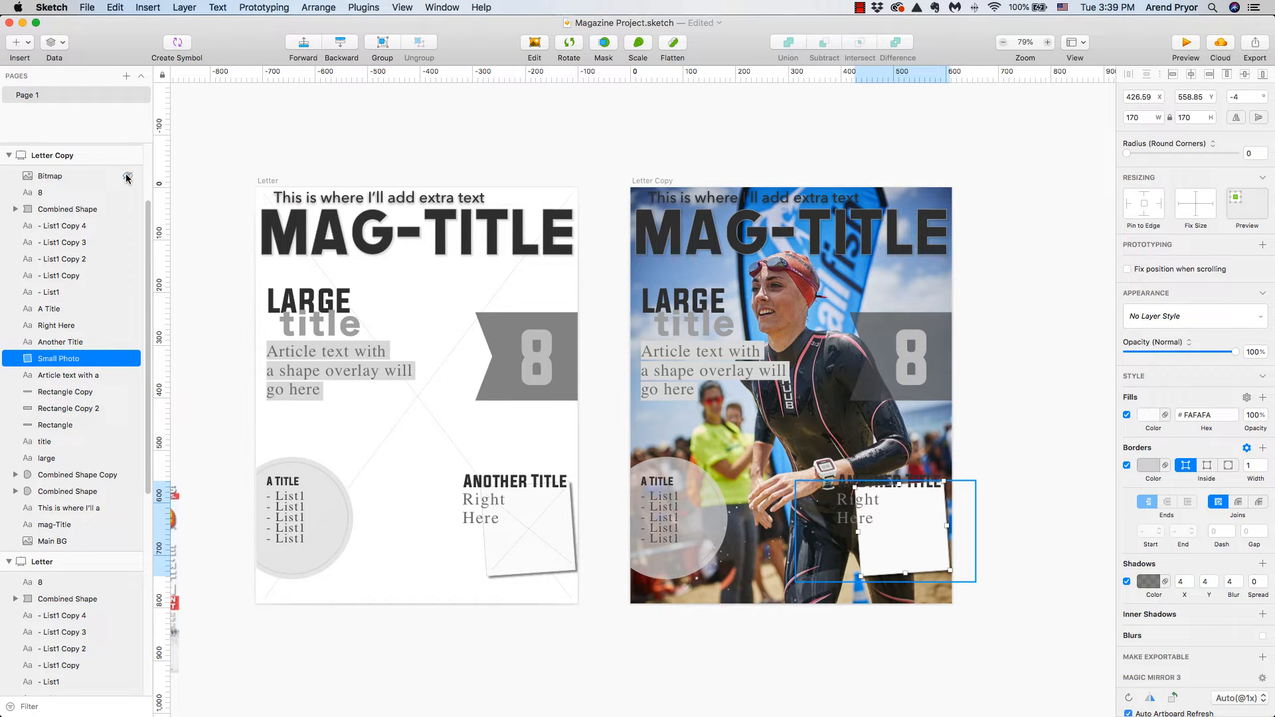
pyautogui.keyDown('super'); pyautogui.click(69, 175); pyautogui.keyUp('super')
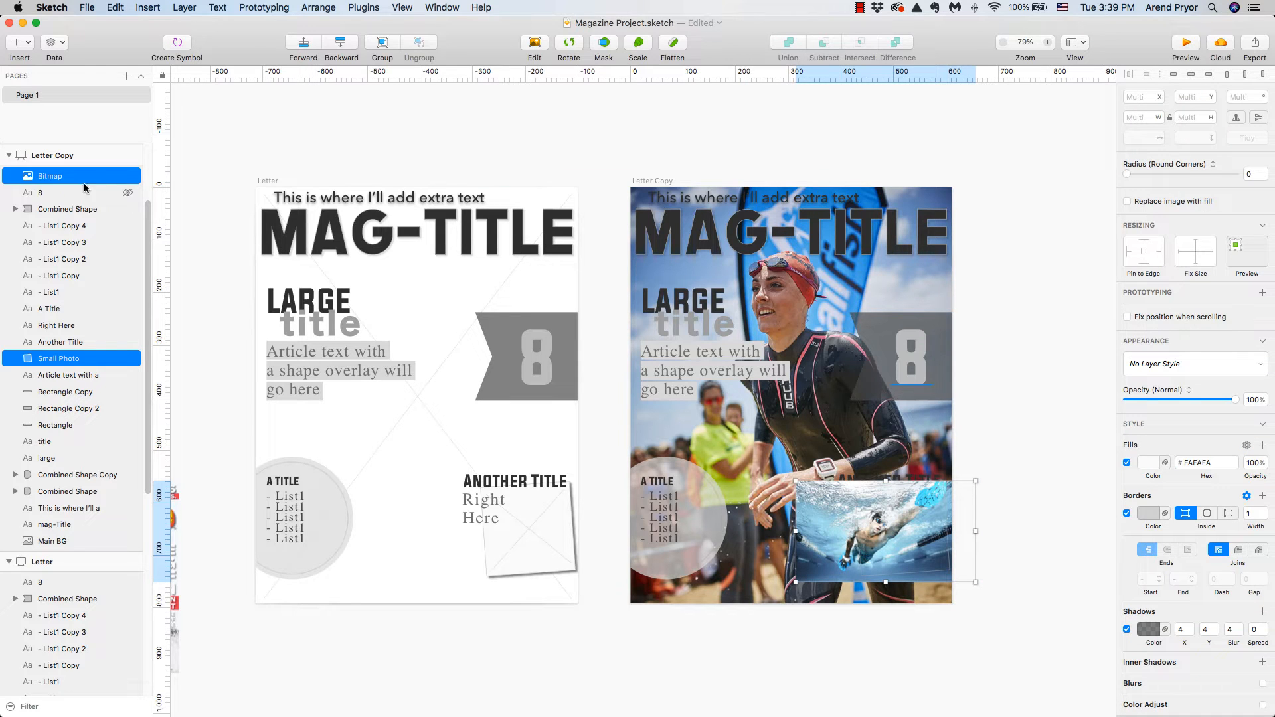
pyautogui.click(604, 43)
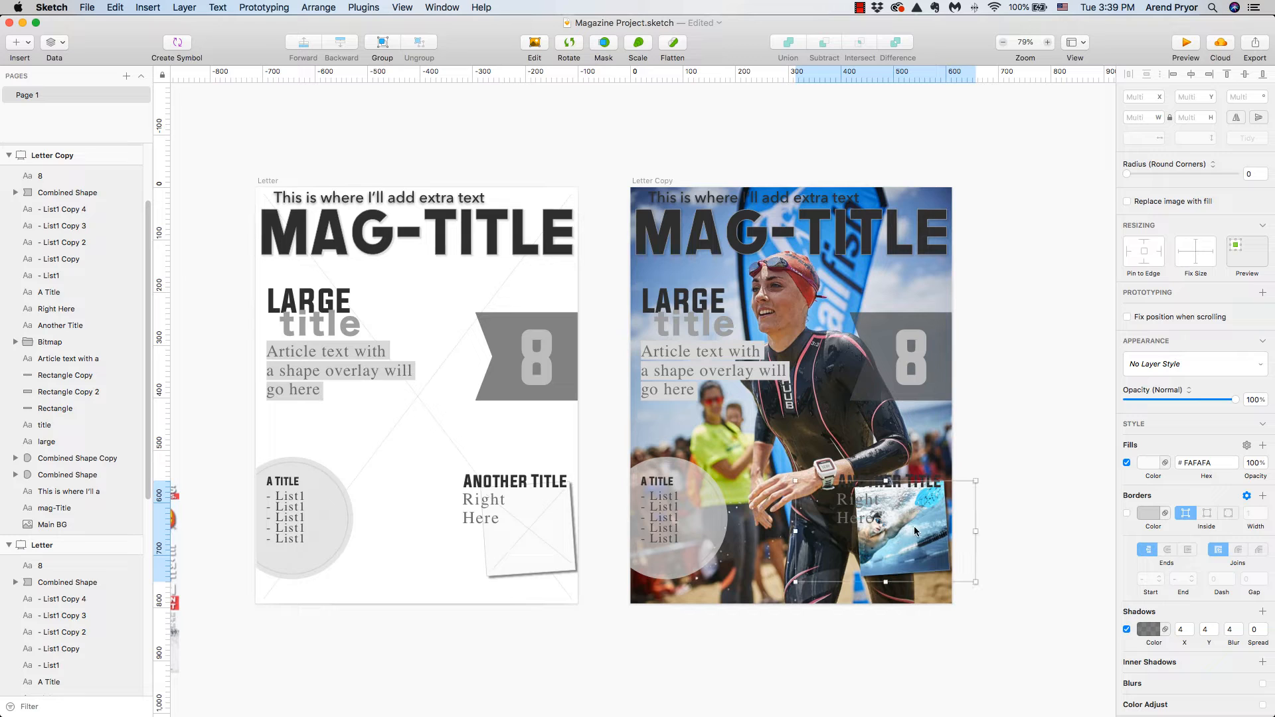
# Step: Select the swimmer bitmap inside the new mask group and scale it proportionally to about 331 × 186
pyautogui.scroll(3, 73, 332)
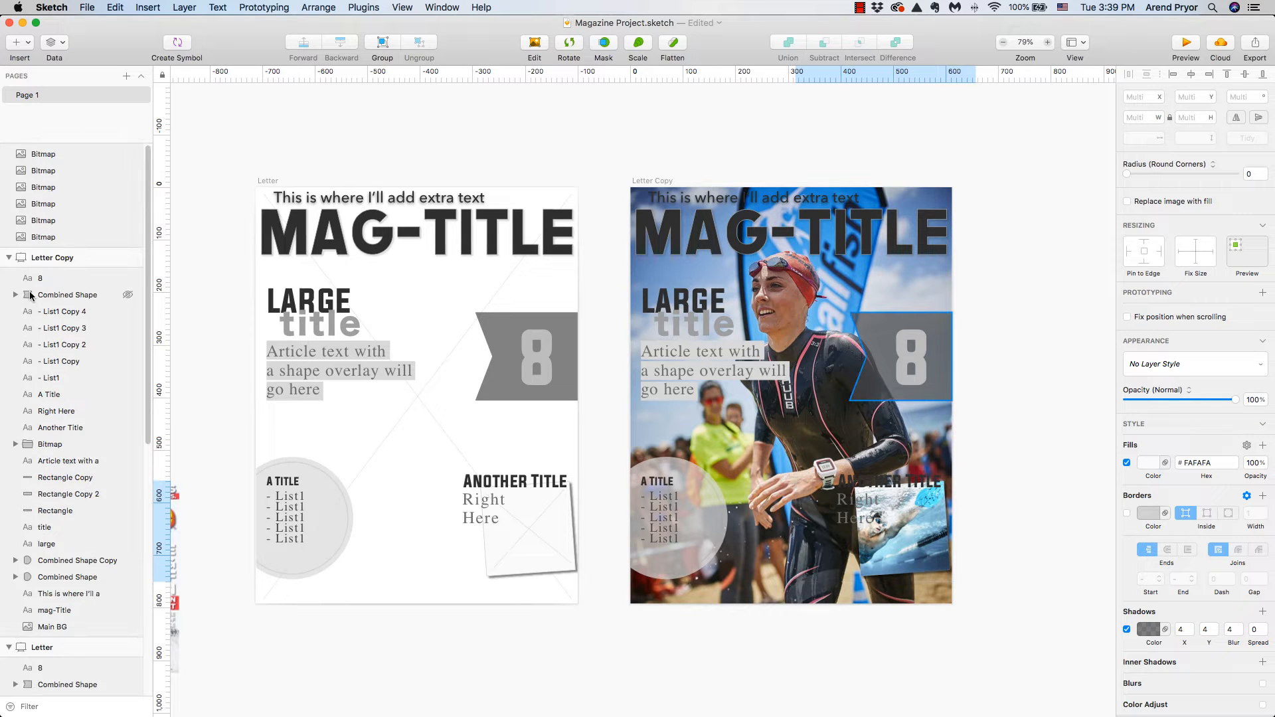
pyautogui.click(15, 445)
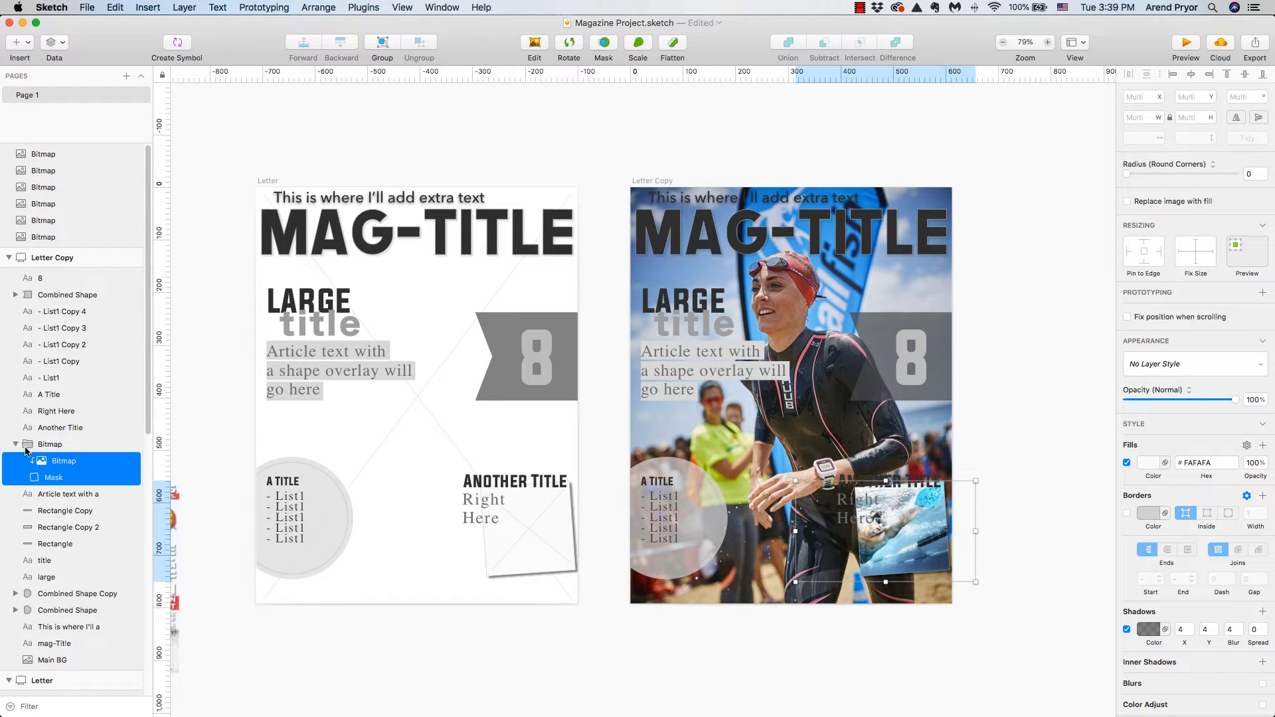
pyautogui.click(64, 466)
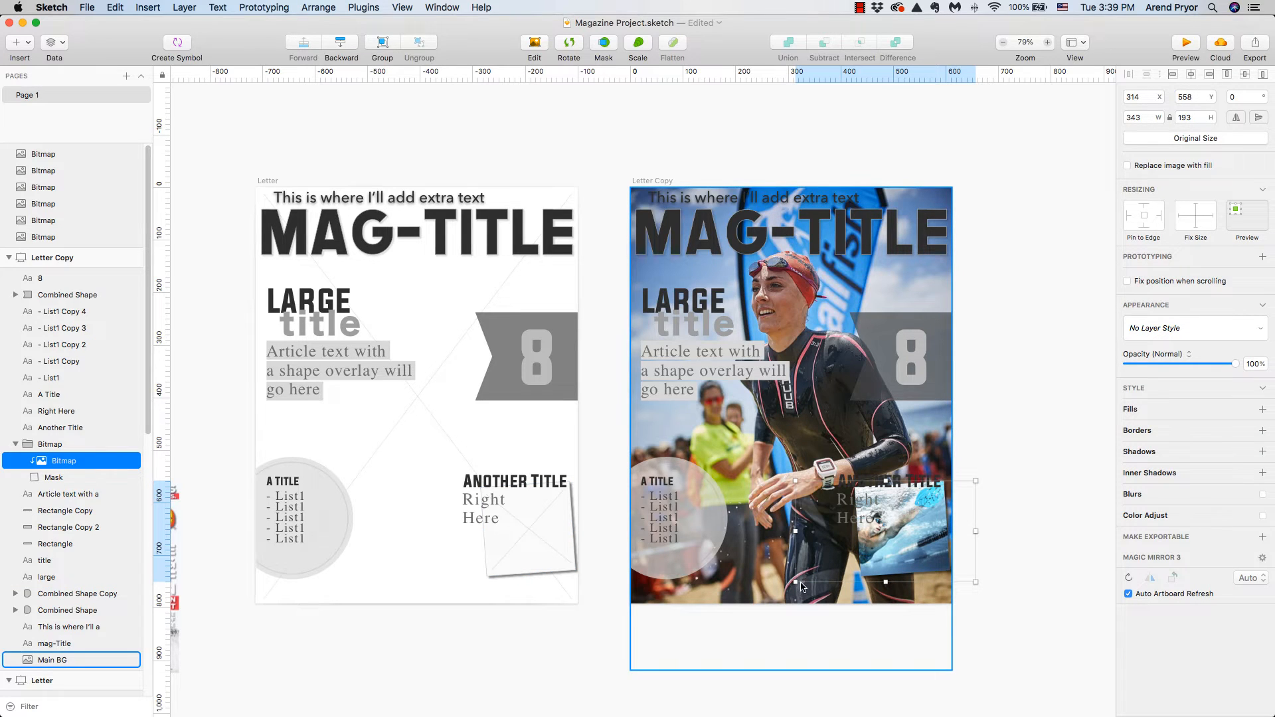
pyautogui.moveTo(795, 582); pyautogui.dragTo(802, 579)
# Step: Rotate the swimmer bitmap to −4° to match the tilted frame and shift it slightly right within the mask
pyautogui.click(569, 44)
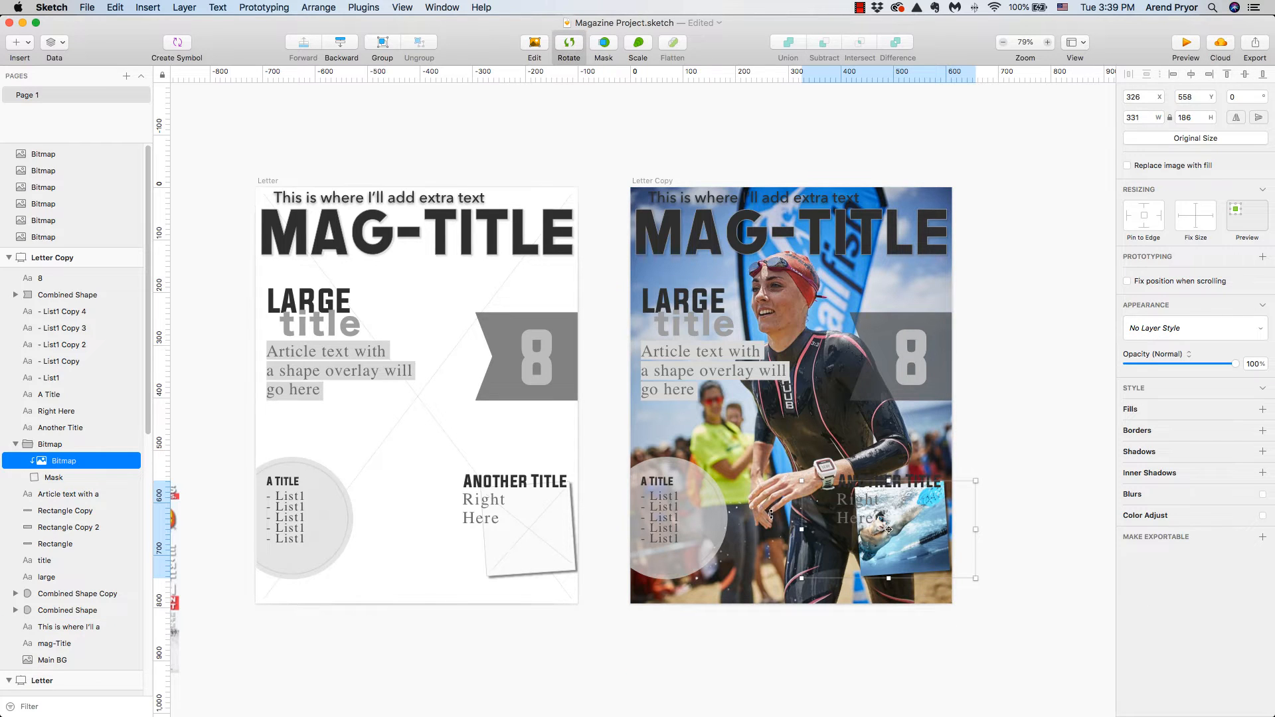
pyautogui.moveTo(802, 579); pyautogui.dragTo(802, 585)
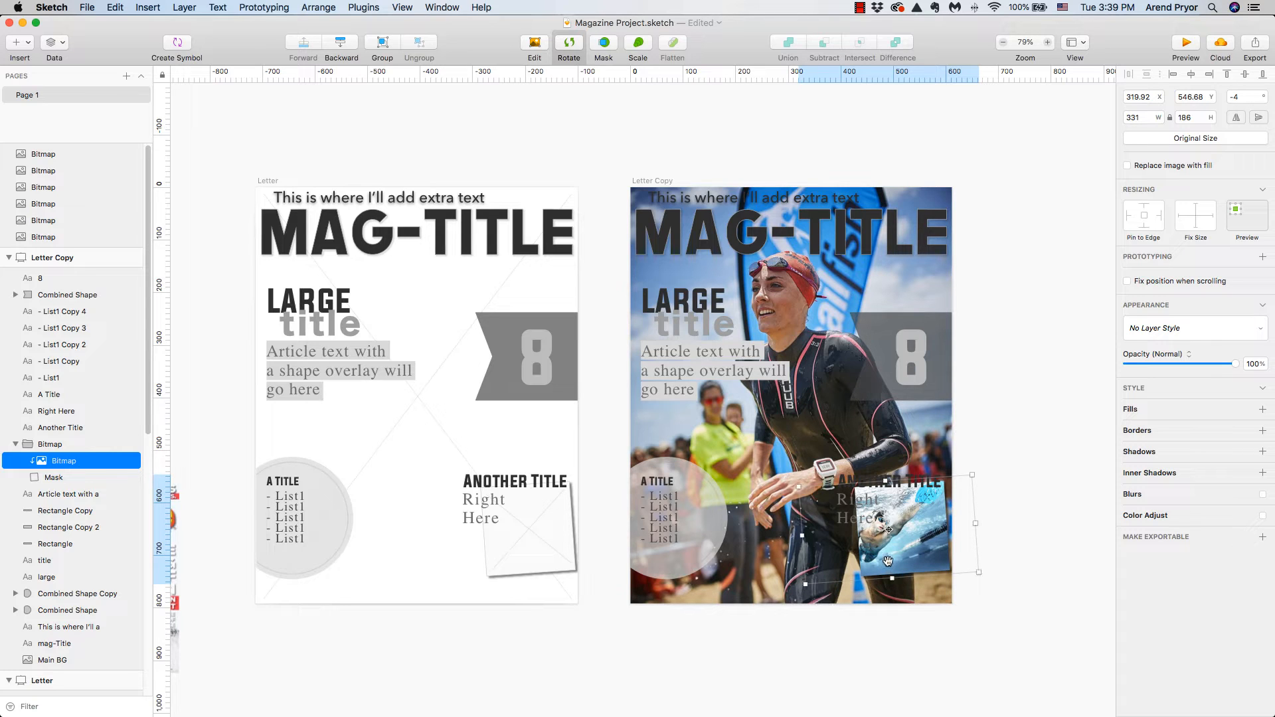
pyautogui.moveTo(889, 561); pyautogui.dragTo(901, 561)
pyautogui.click(1050, 468)
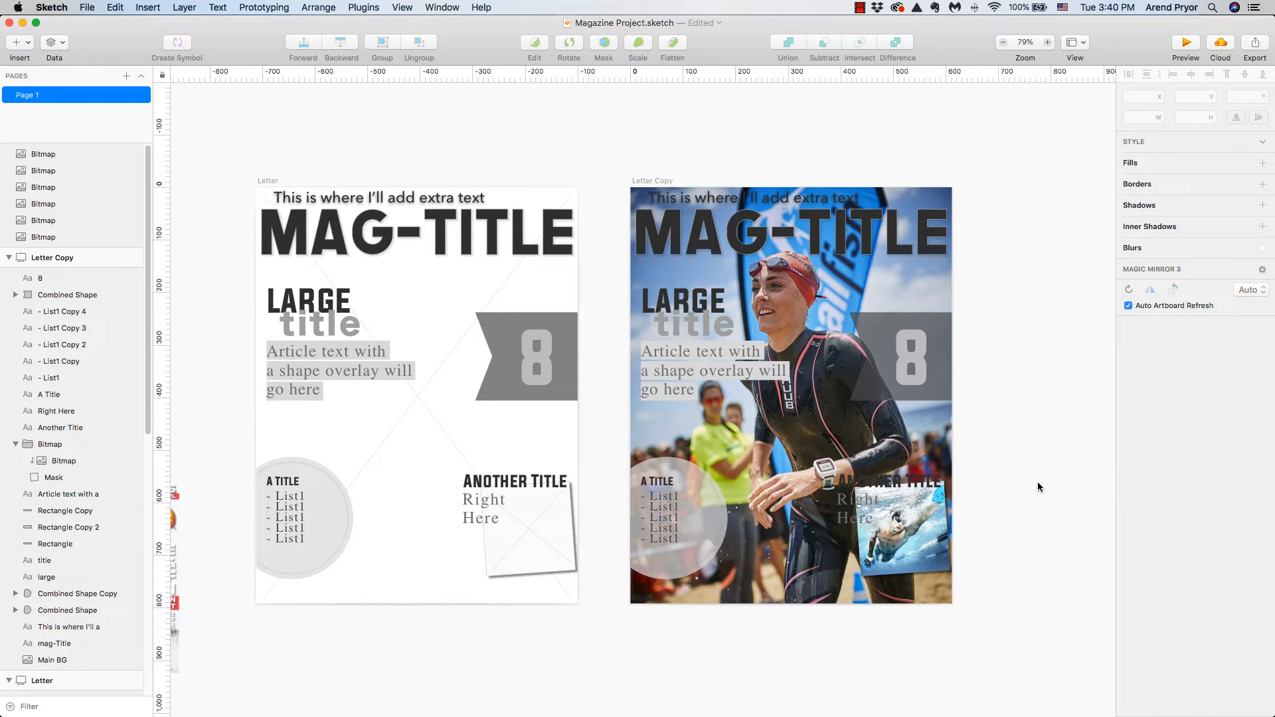
# Step: Enable the white FFFFFF border on the Mask shape of the swimmer photo group
pyautogui.click(911, 529)
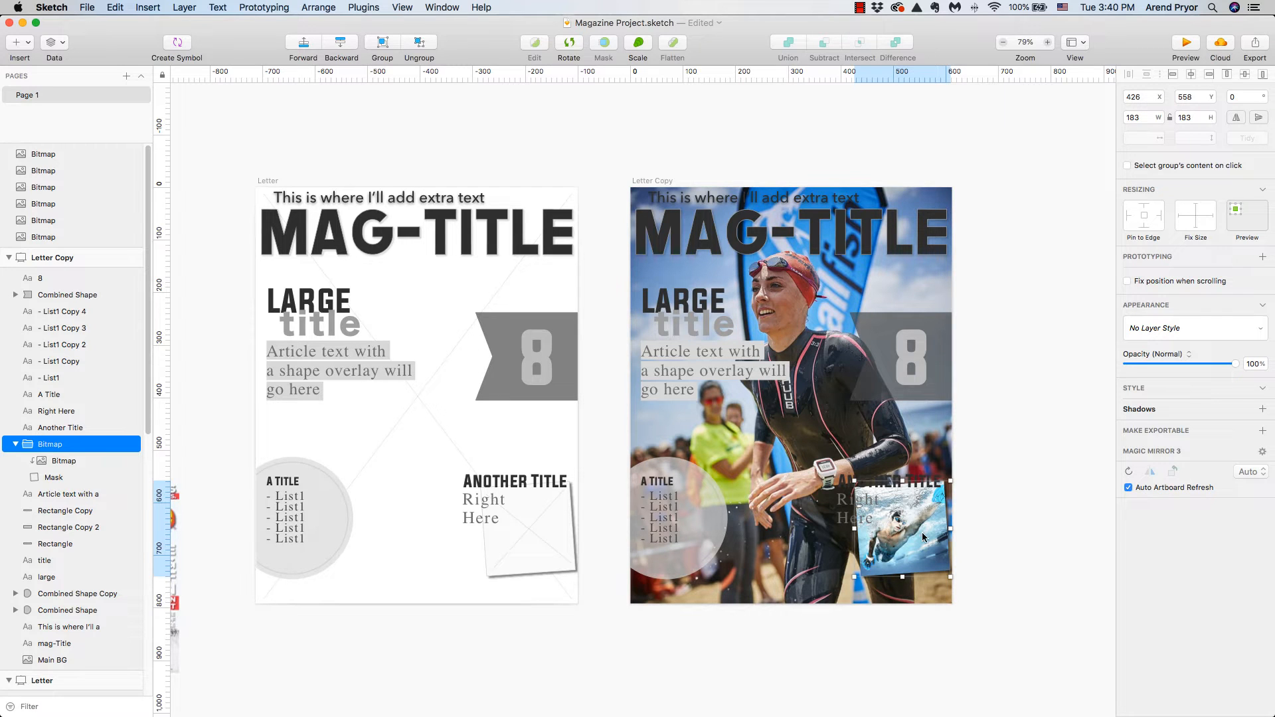
pyautogui.click(53, 478)
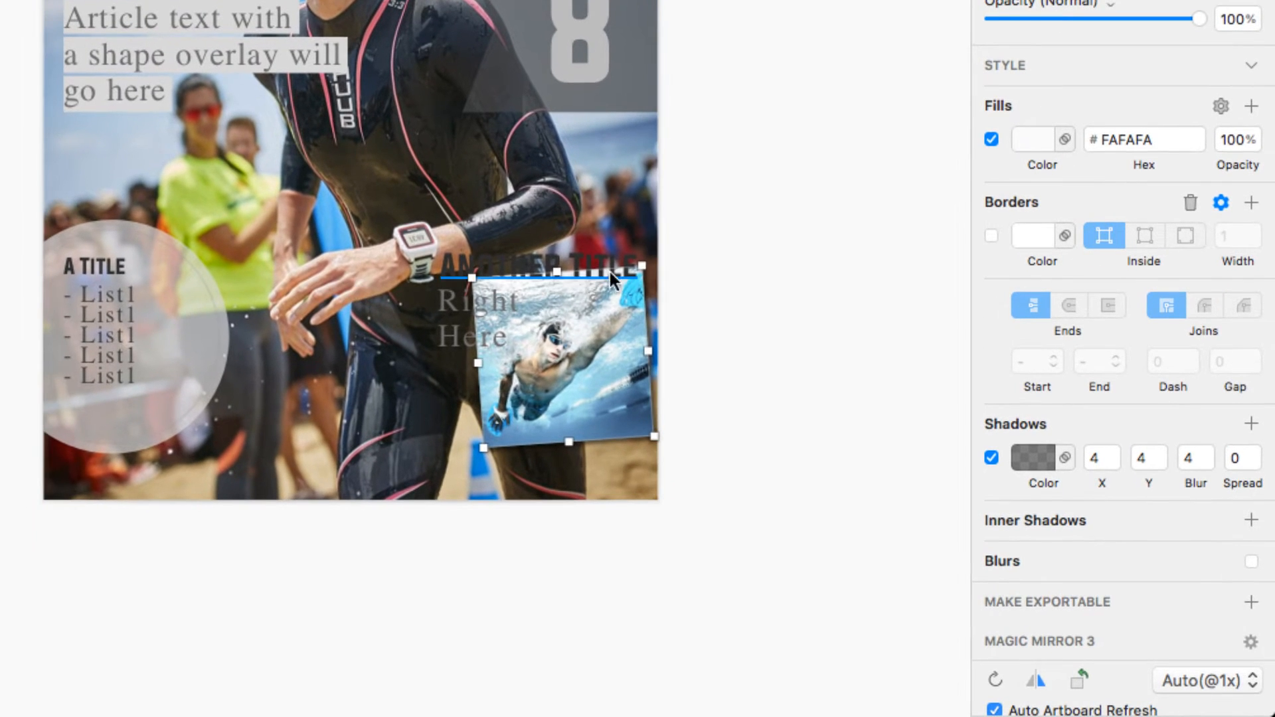
pyautogui.click(989, 236)
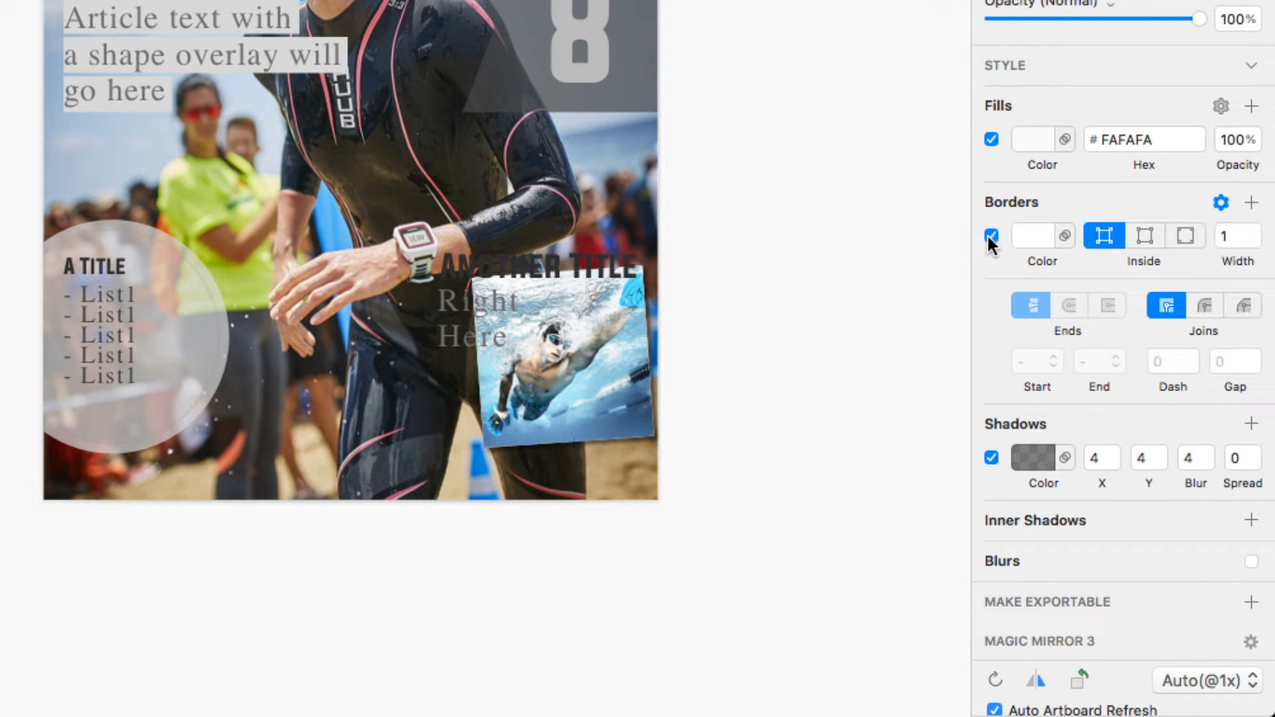
pyautogui.click(1023, 237)
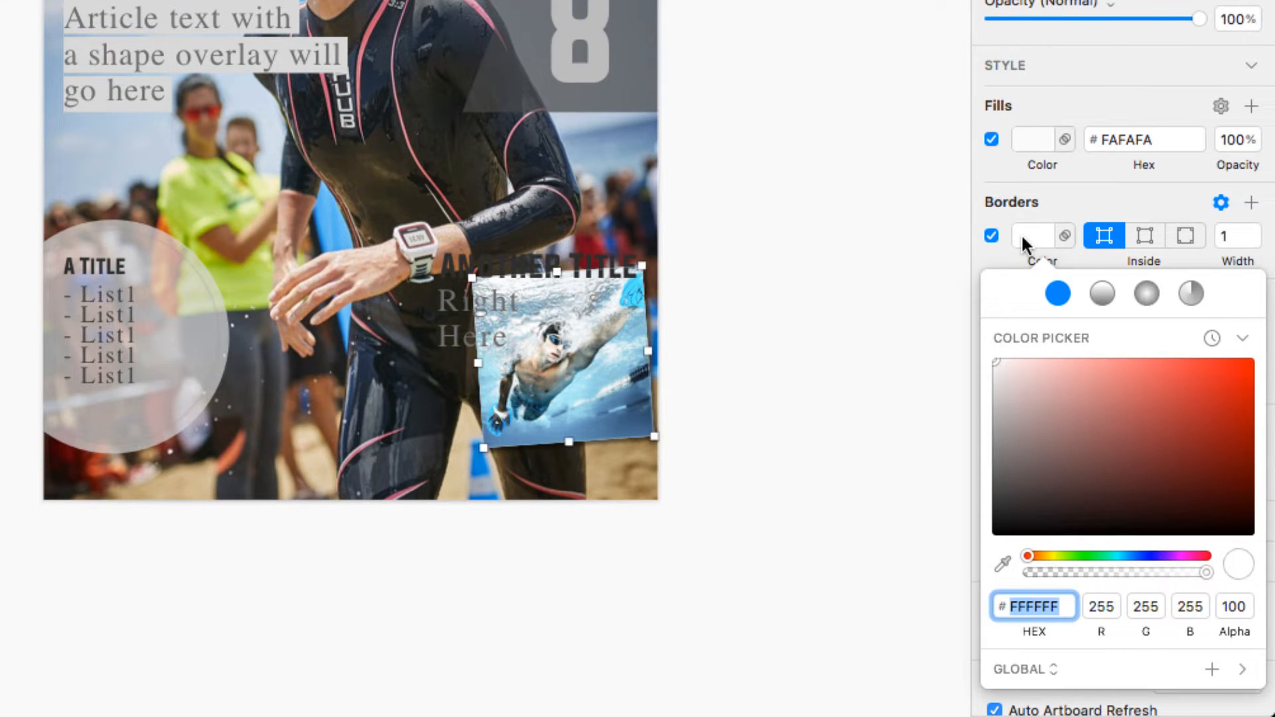
pyautogui.click(1024, 246)
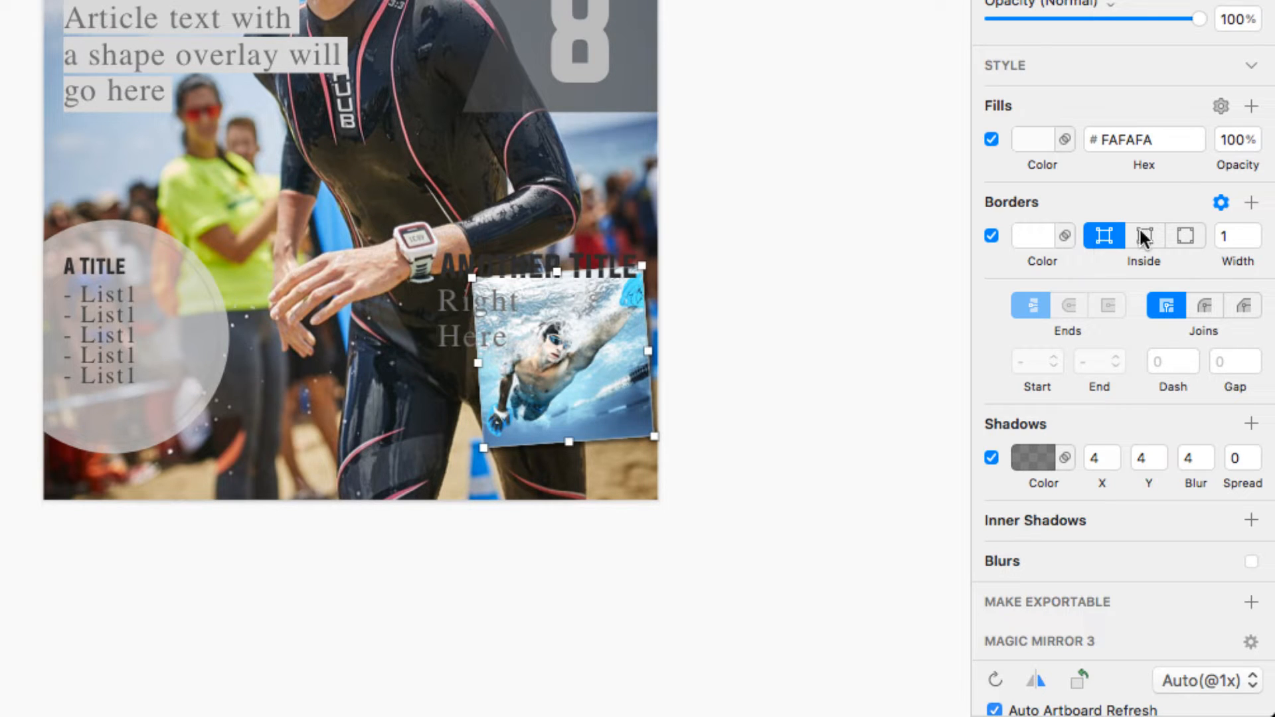
# Step: Set the mask's border position to Outside and increase its width beyond 3
pyautogui.click(1184, 237)
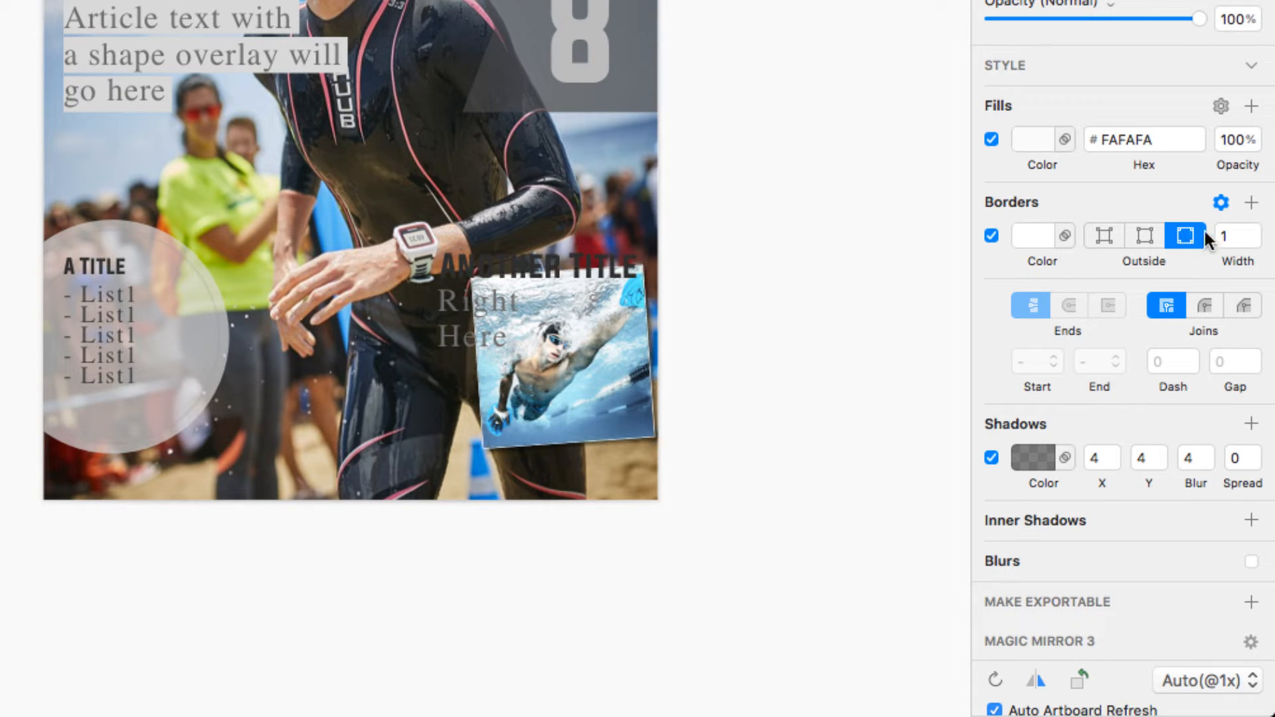
pyautogui.click(1252, 231)
pyautogui.click(1252, 231)
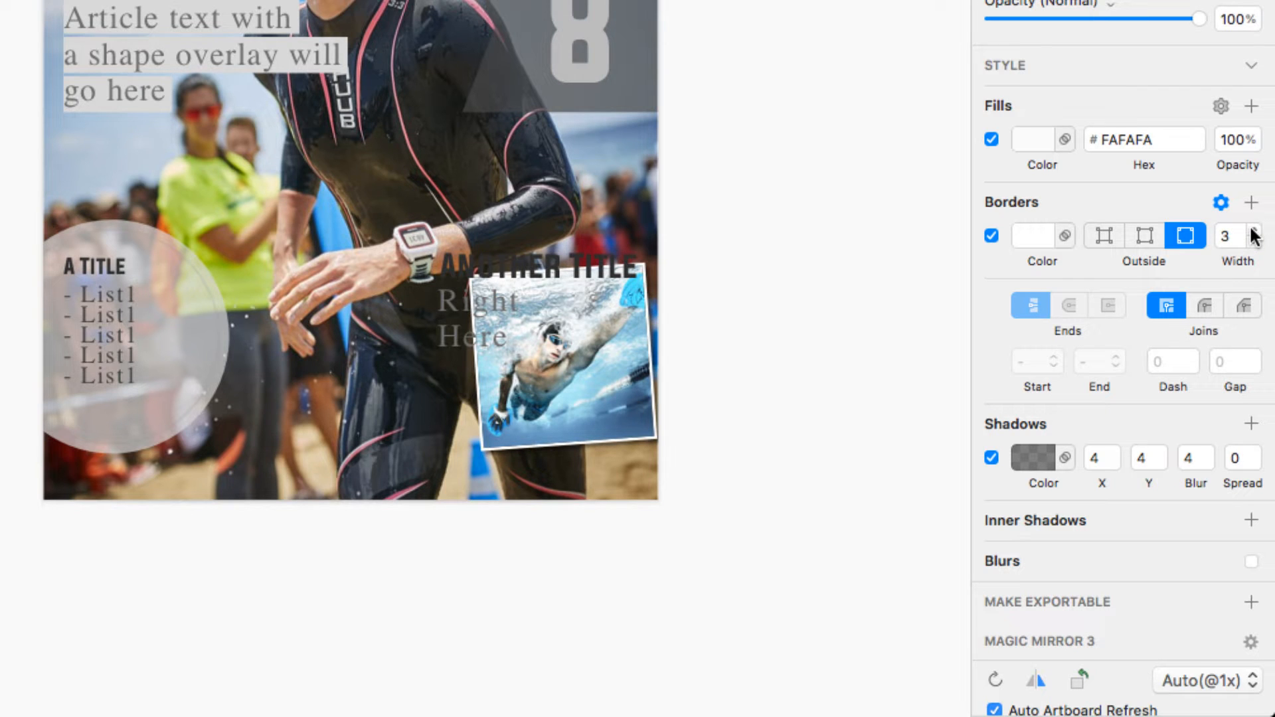
pyautogui.click(1252, 231)
pyautogui.click(1252, 231)
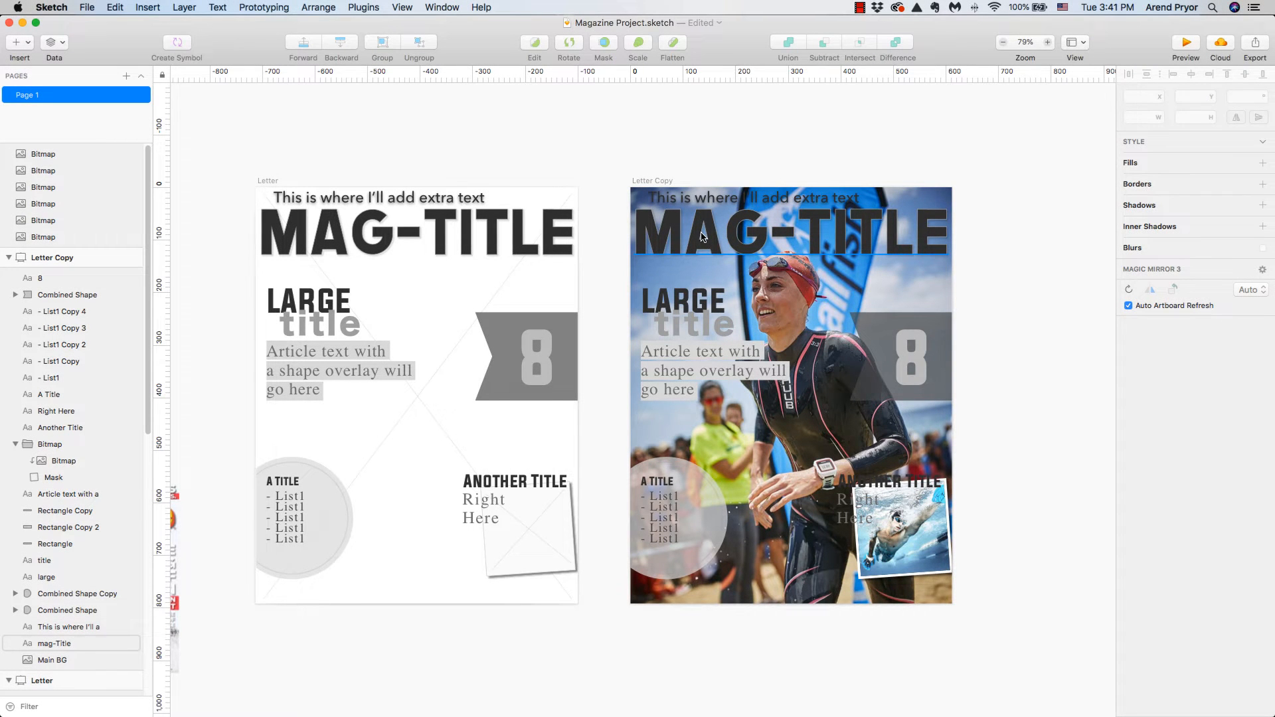
# Step: Replace the text of the mag-Title layer in the Letter Copy artboard with "threshold"
pyautogui.click(702, 236)
pyautogui.doubleClick(701, 235)
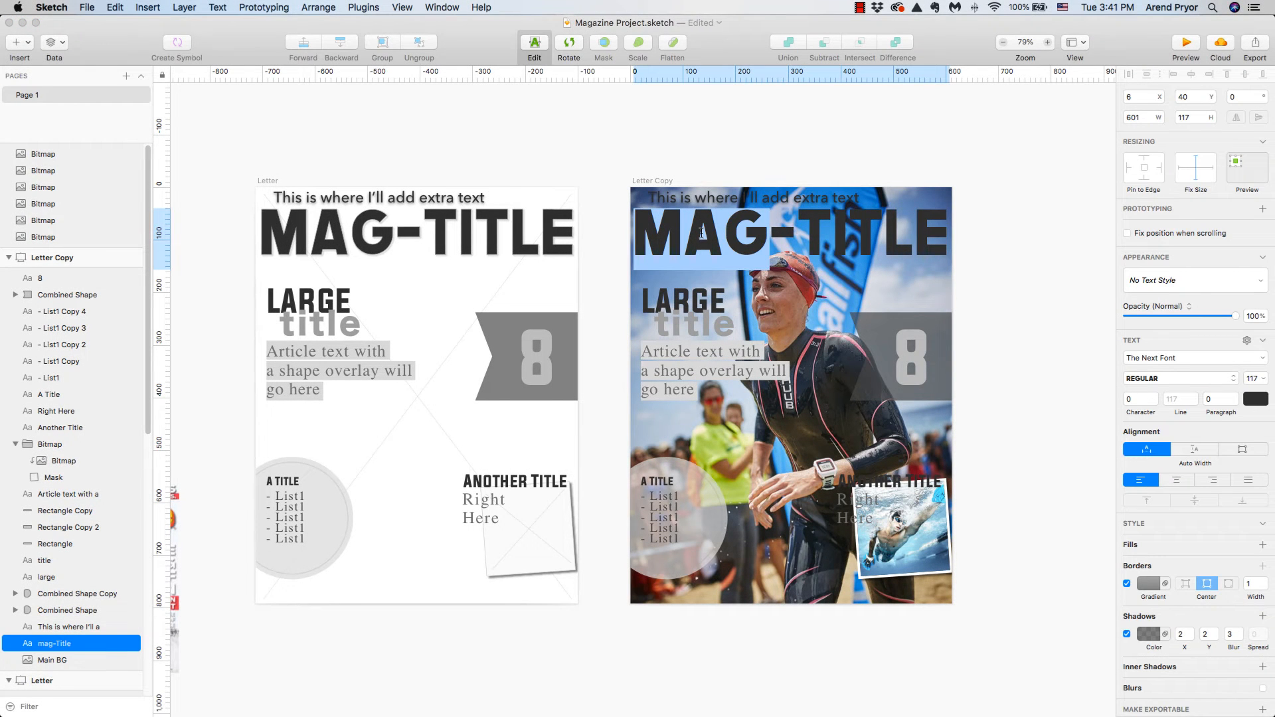
pyautogui.press('super+a')
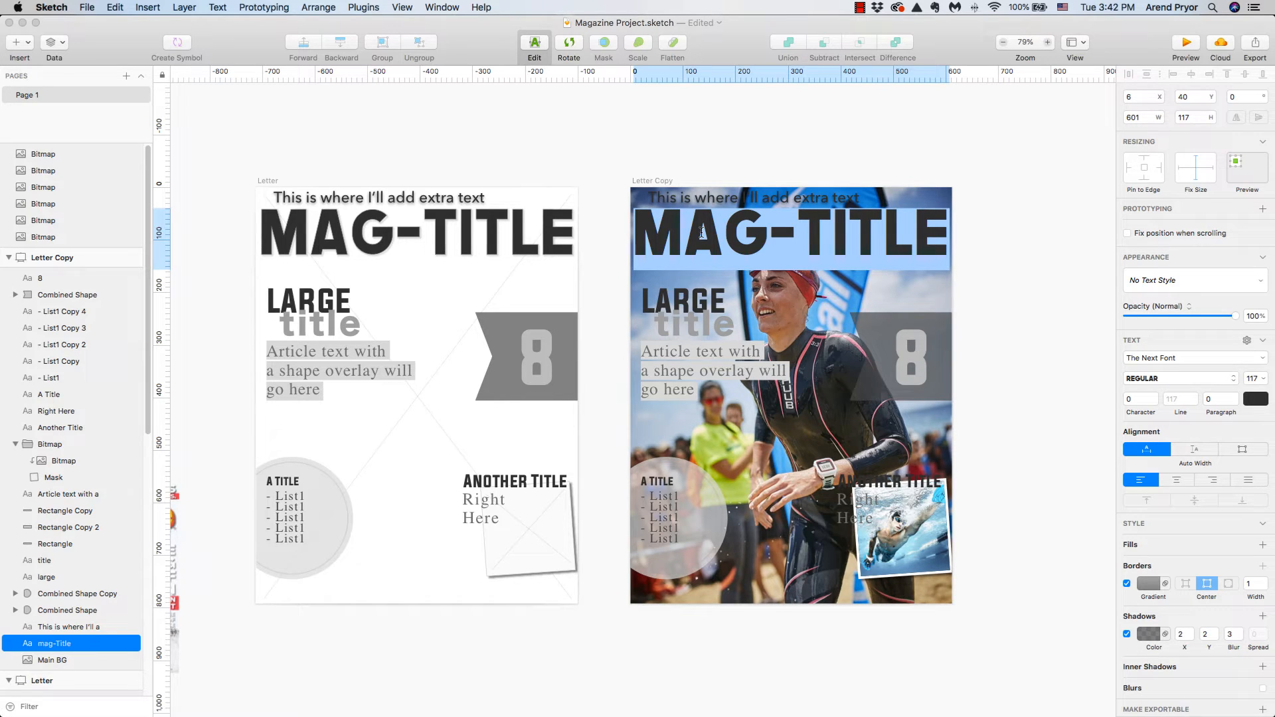
pyautogui.write('TH')
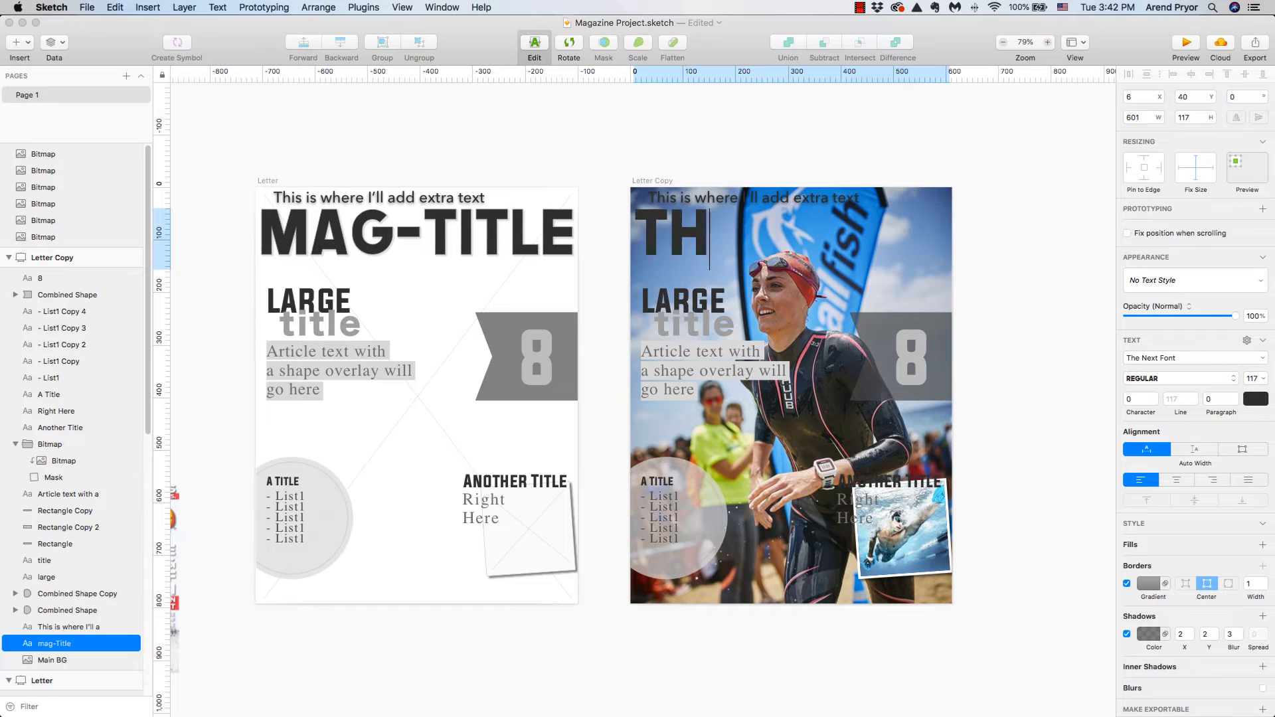
pyautogui.write('RESHOLD')
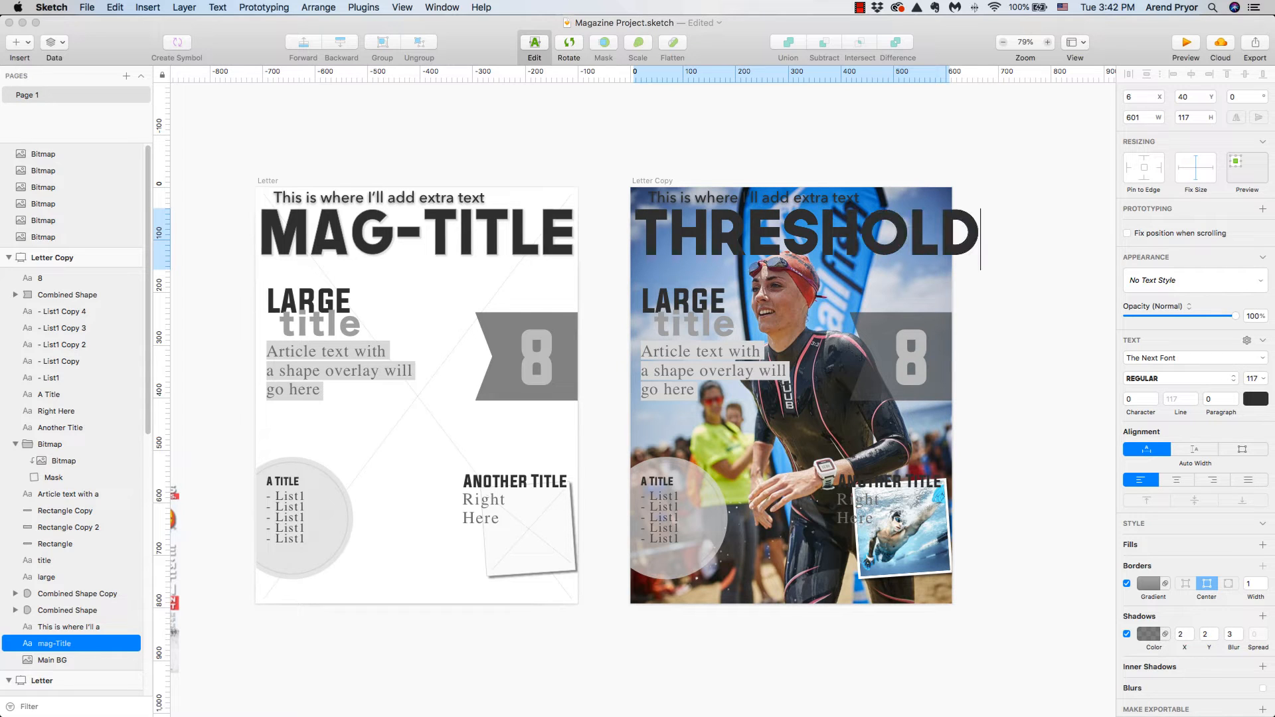
pyautogui.press('Escape')
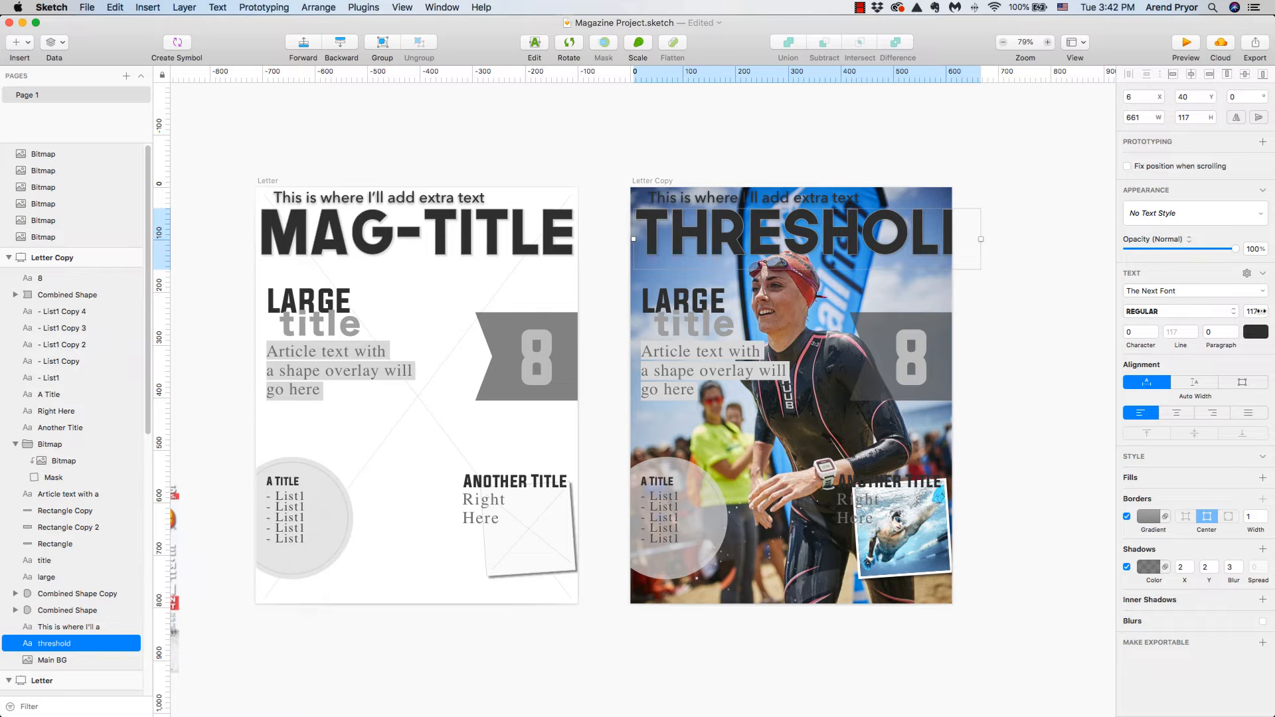
# Step: Reduce the threshold title's font size to 106 and move it to X 7, Y 40 so it fits the cover width
pyautogui.moveTo(1263, 312); pyautogui.dragTo(1254, 312)
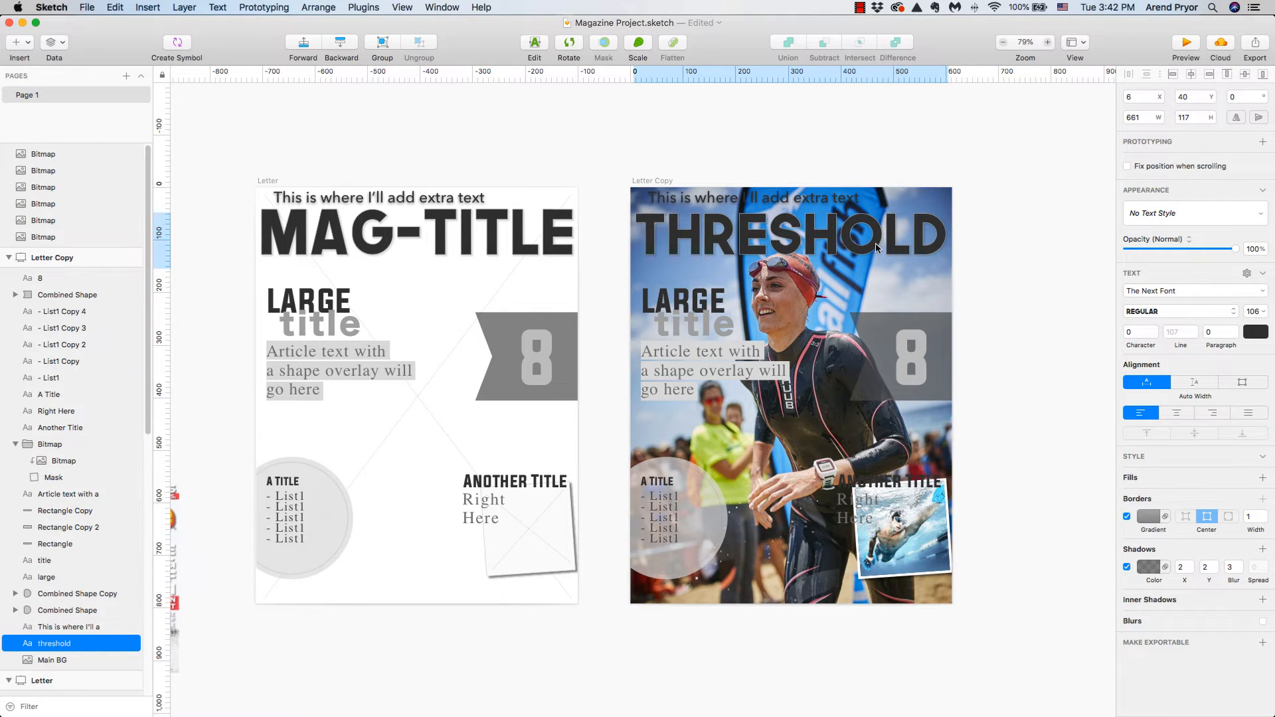
pyautogui.moveTo(877, 248); pyautogui.dragTo(877, 243)
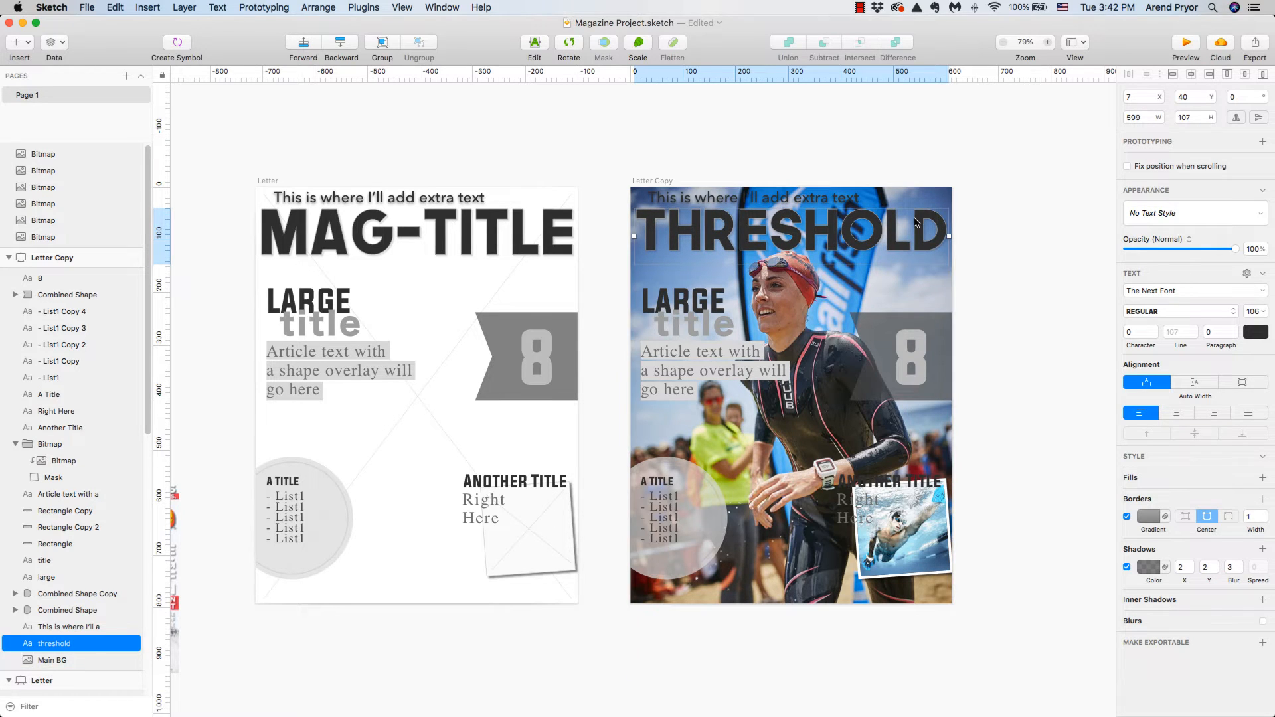
# Step: Move the inner point of the Triangle in the 8 banner's Combined Shape down and right, giving the banner a single slanted left edge
pyautogui.click(915, 157)
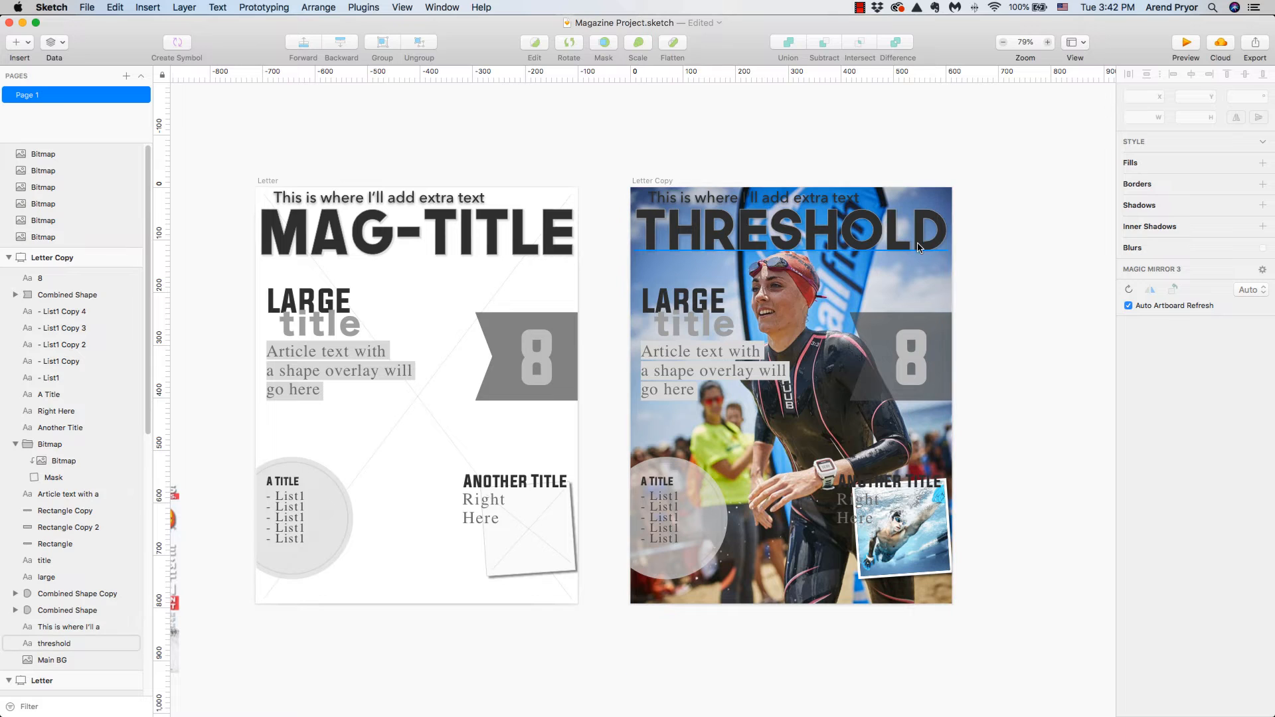
pyautogui.click(884, 331)
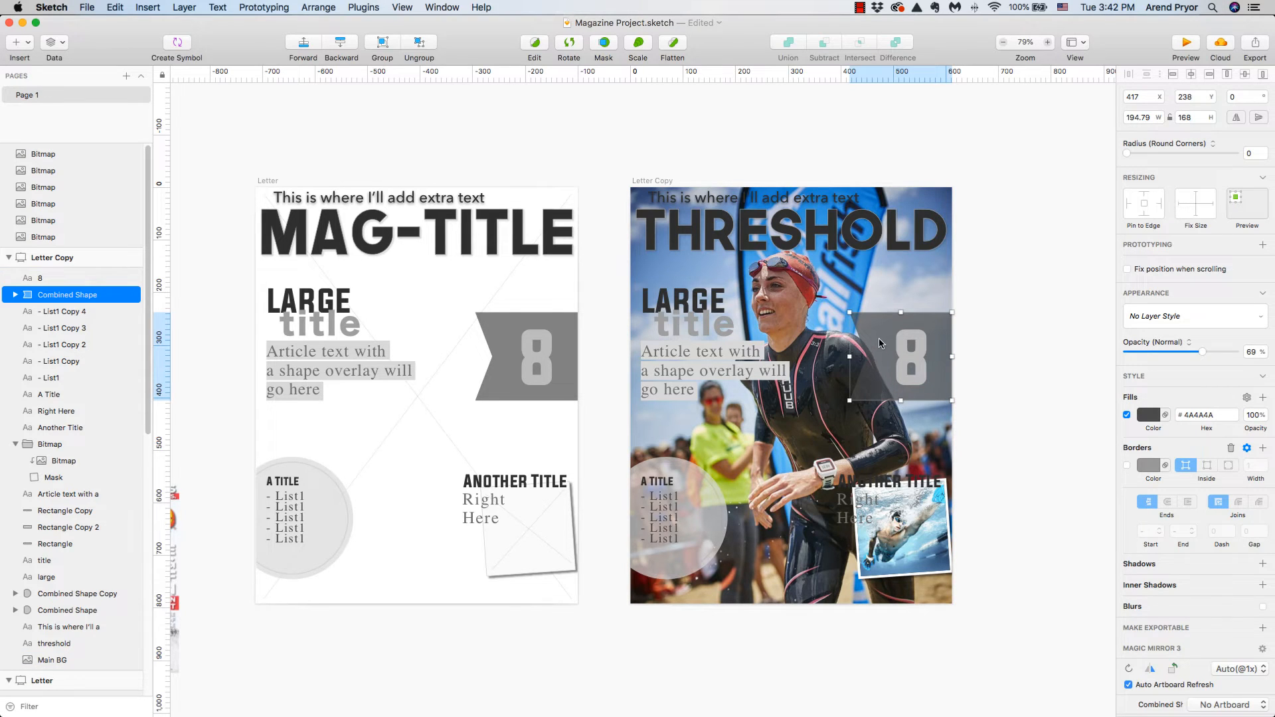
pyautogui.click(15, 295)
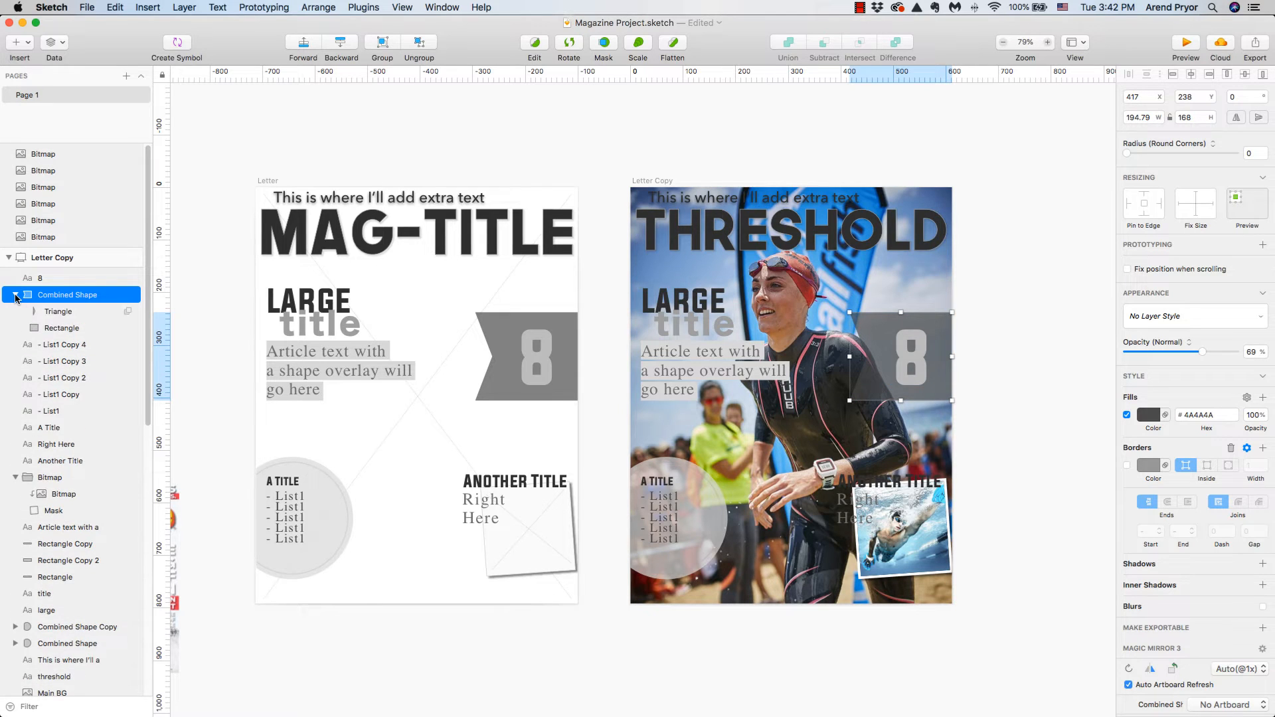
pyautogui.click(47, 311)
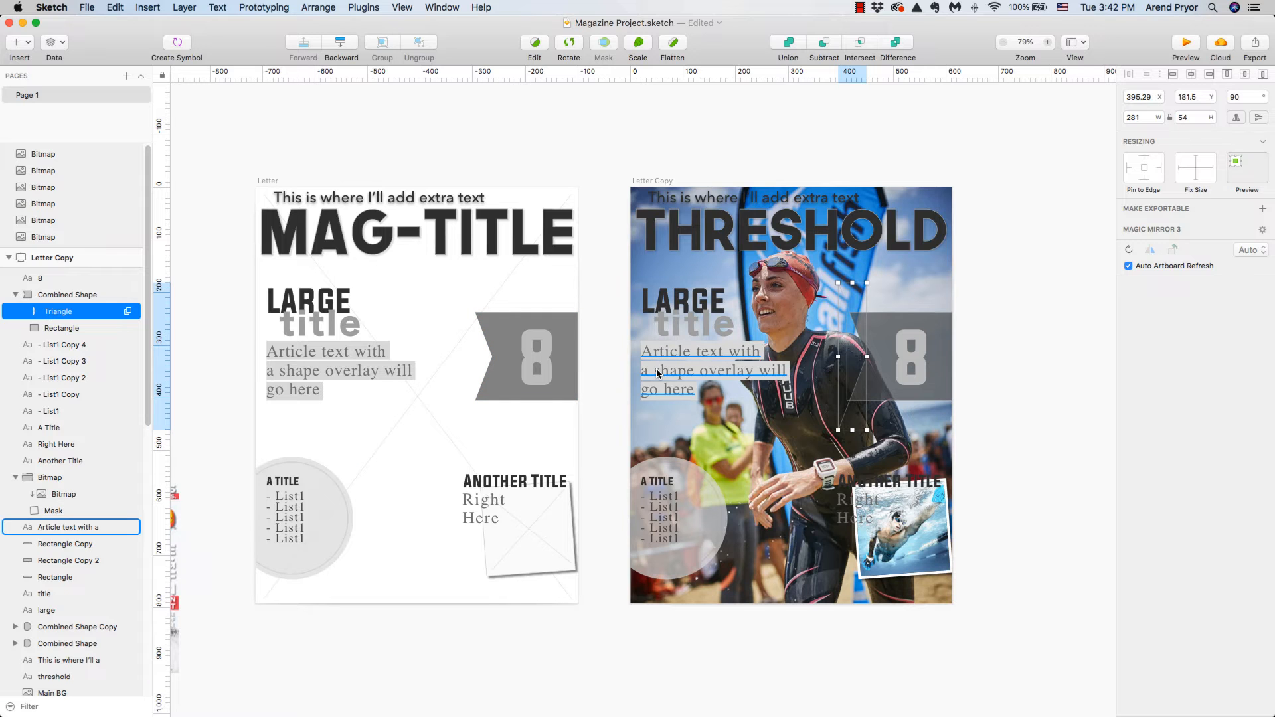
pyautogui.click(536, 42)
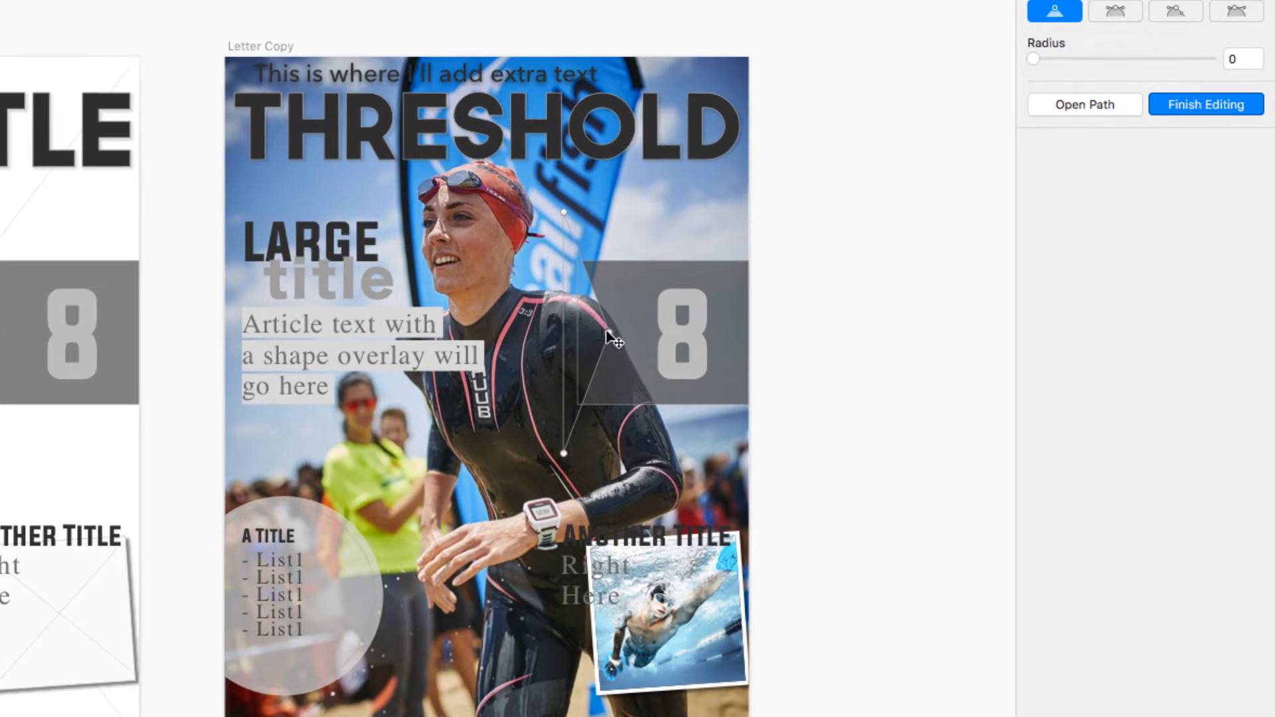
pyautogui.moveTo(606, 331); pyautogui.dragTo(665, 413)
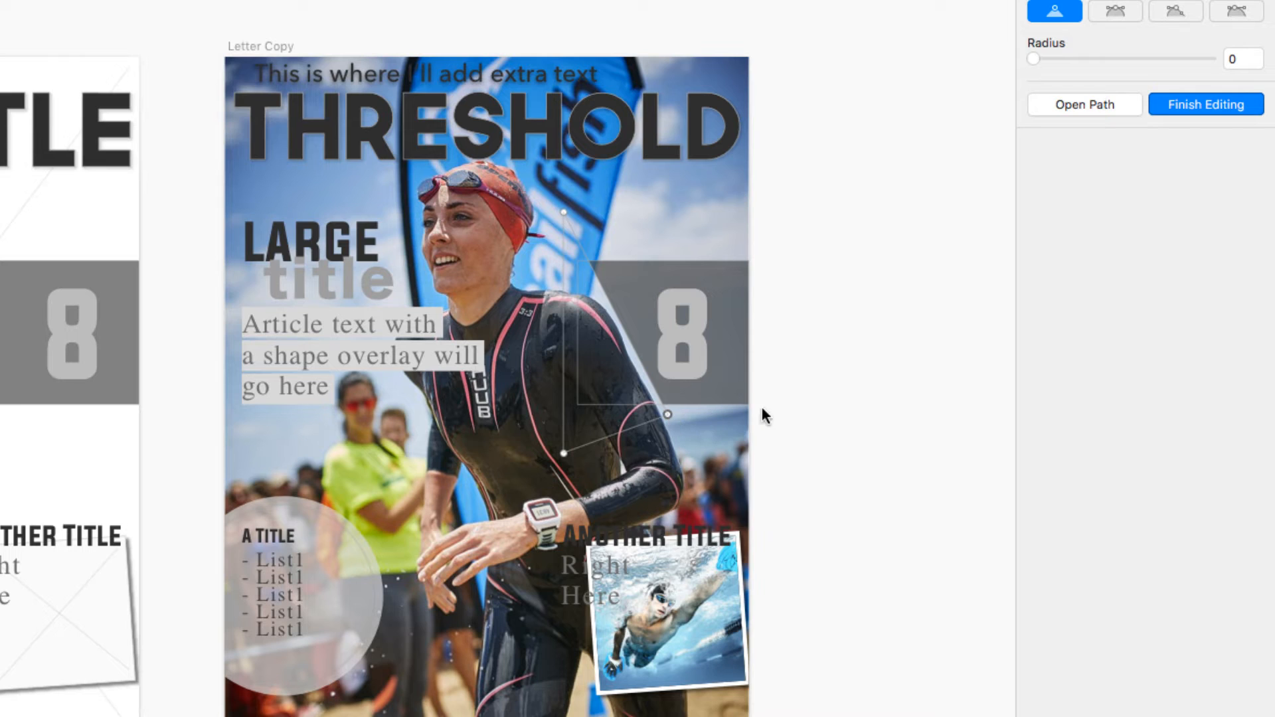
pyautogui.click(793, 401)
pyautogui.click(793, 403)
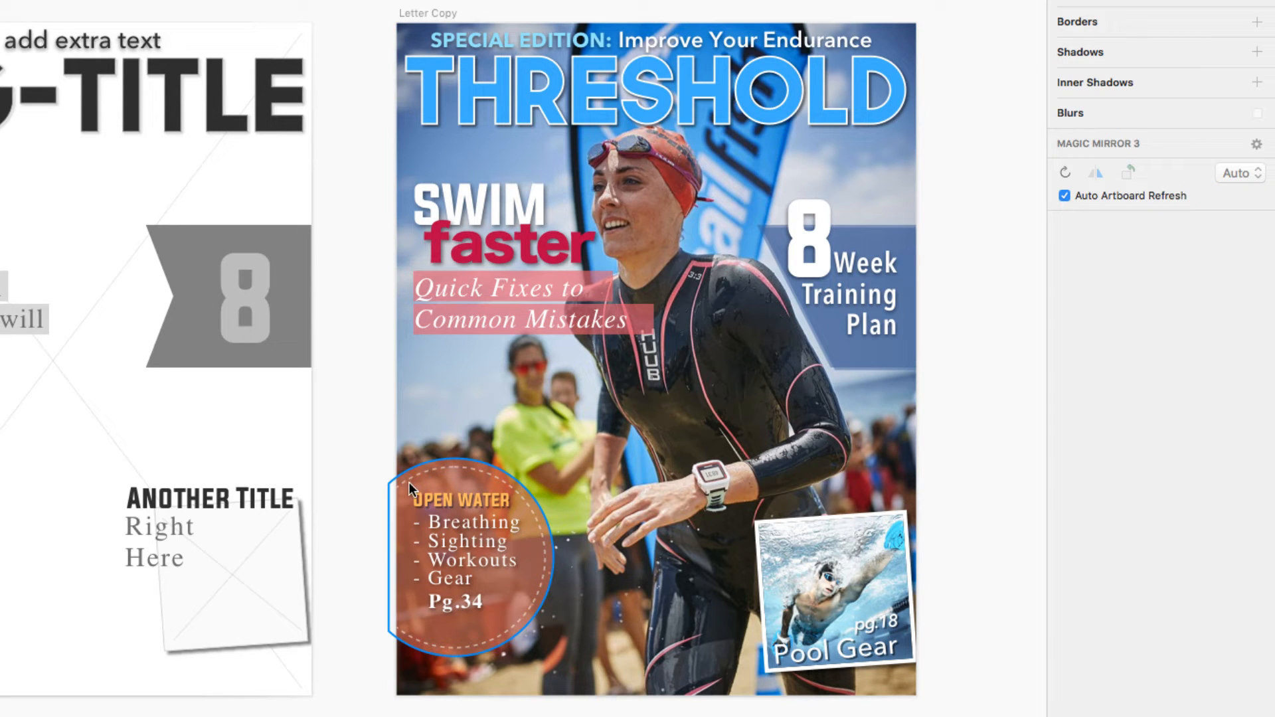
# Step: Inspect the style settings of the dashed ring around the Open Water list and of the 8 Week Training Plan banner
pyautogui.click(526, 511)
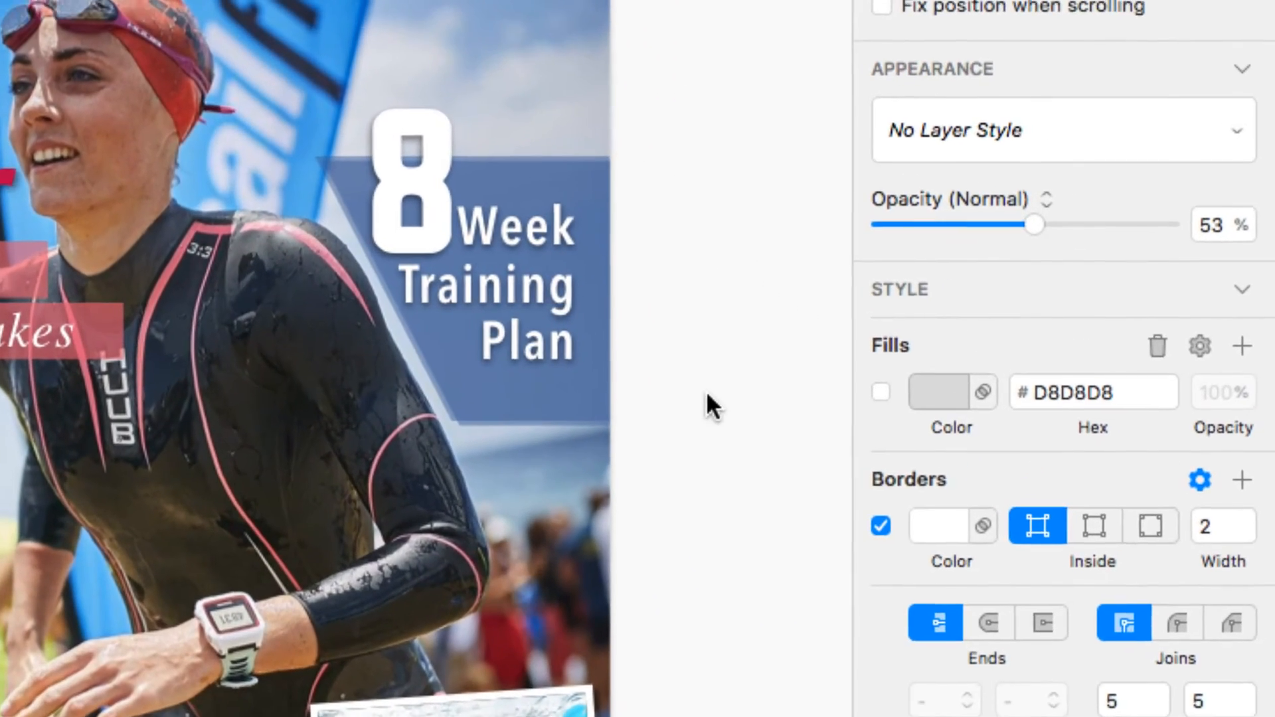
pyautogui.click(576, 170)
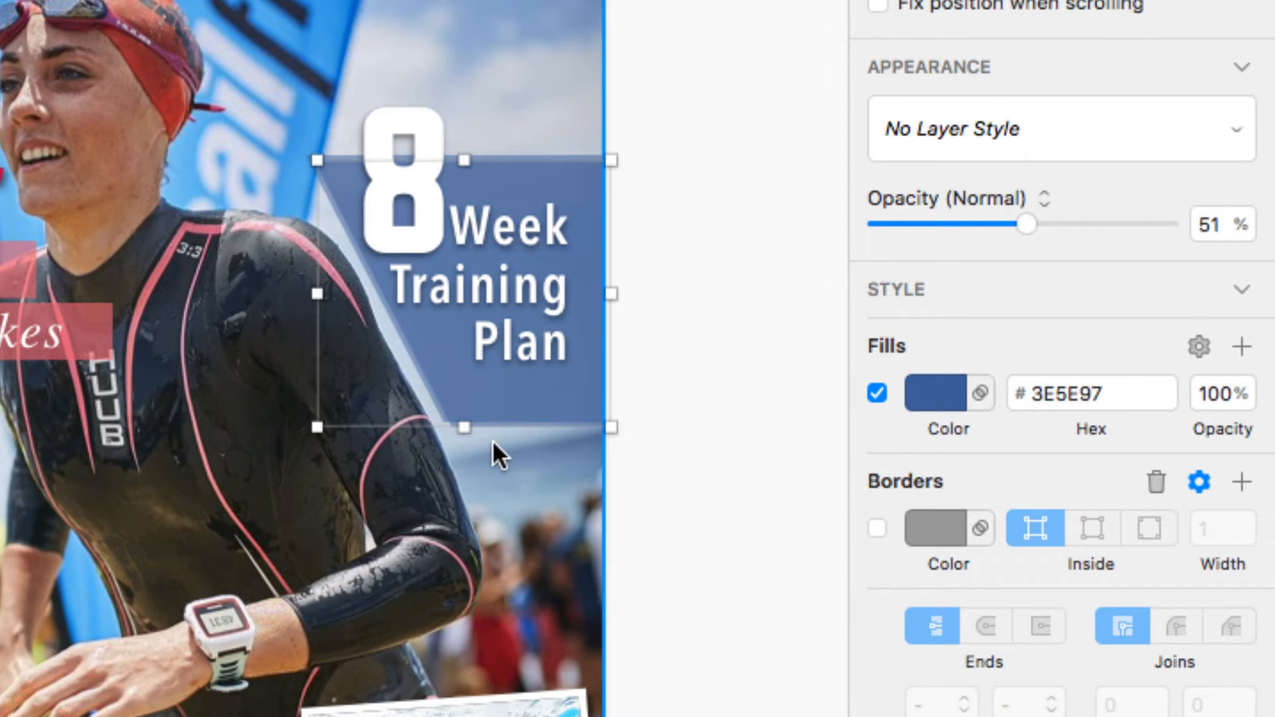
pyautogui.click(658, 445)
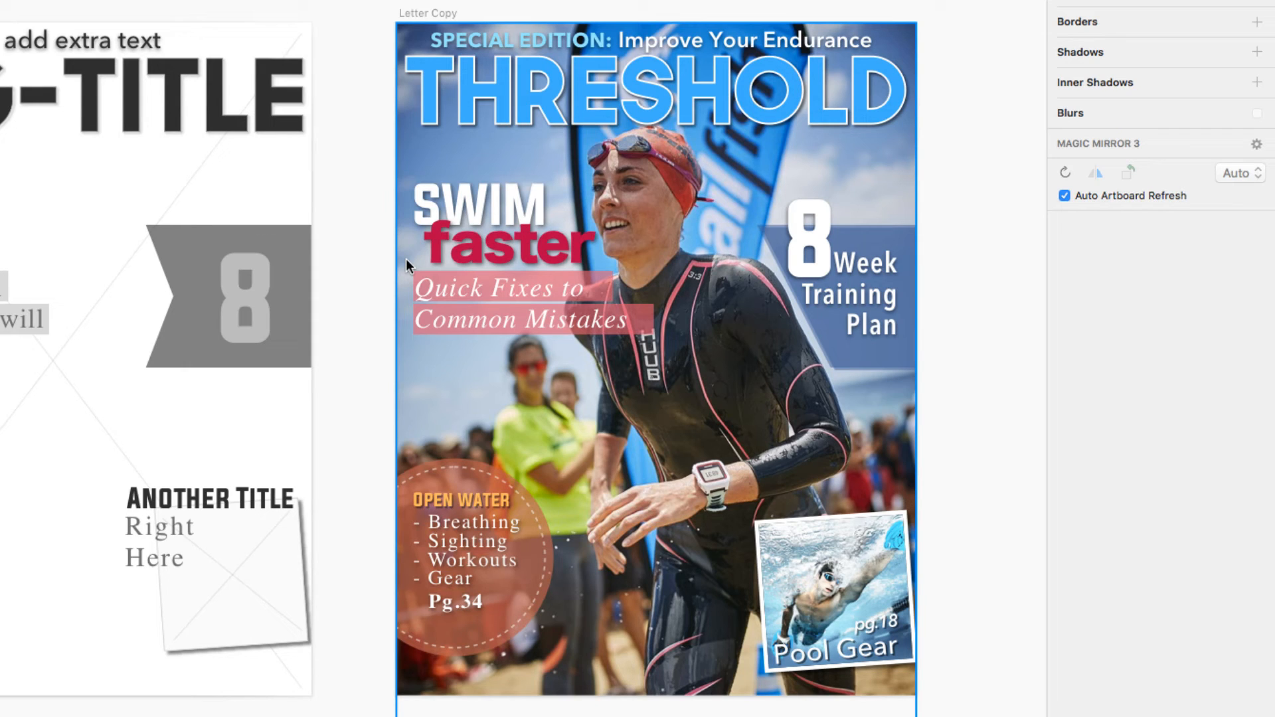
# Step: Hide the swimmer photo group together with its Pool Gear caption on the Letter Copy cover
pyautogui.click(811, 564)
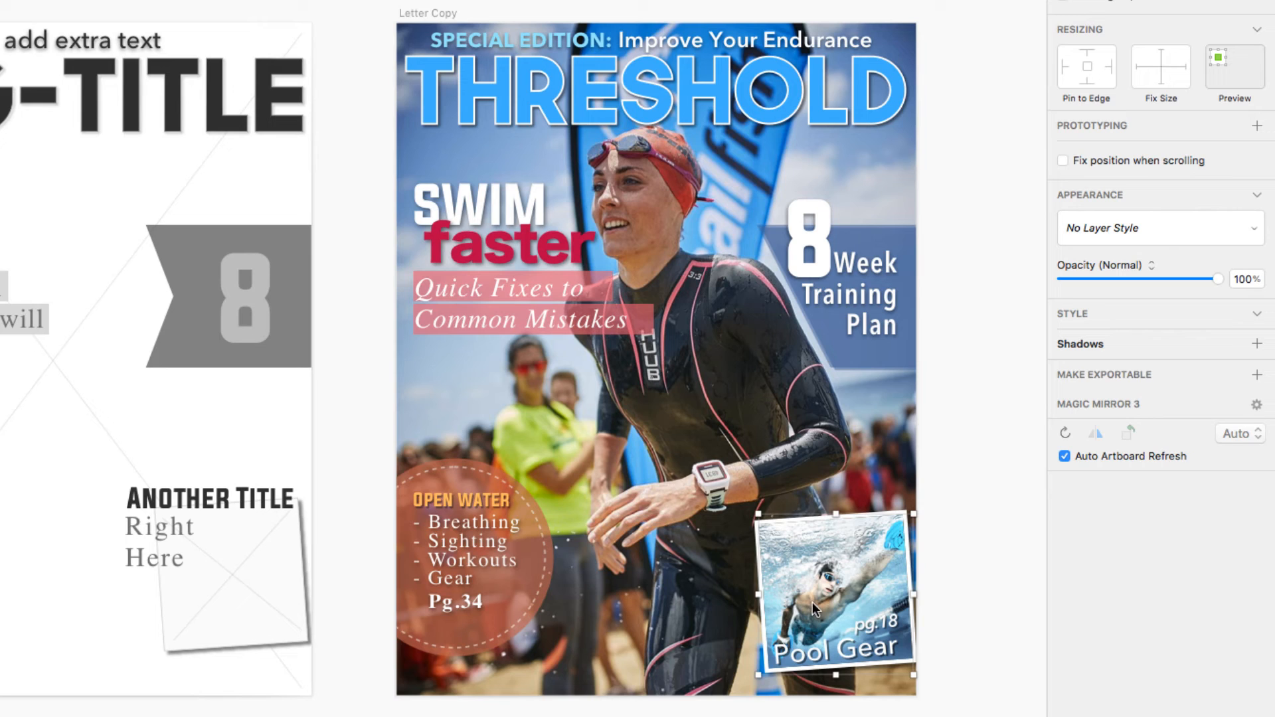
pyautogui.press('Delete')
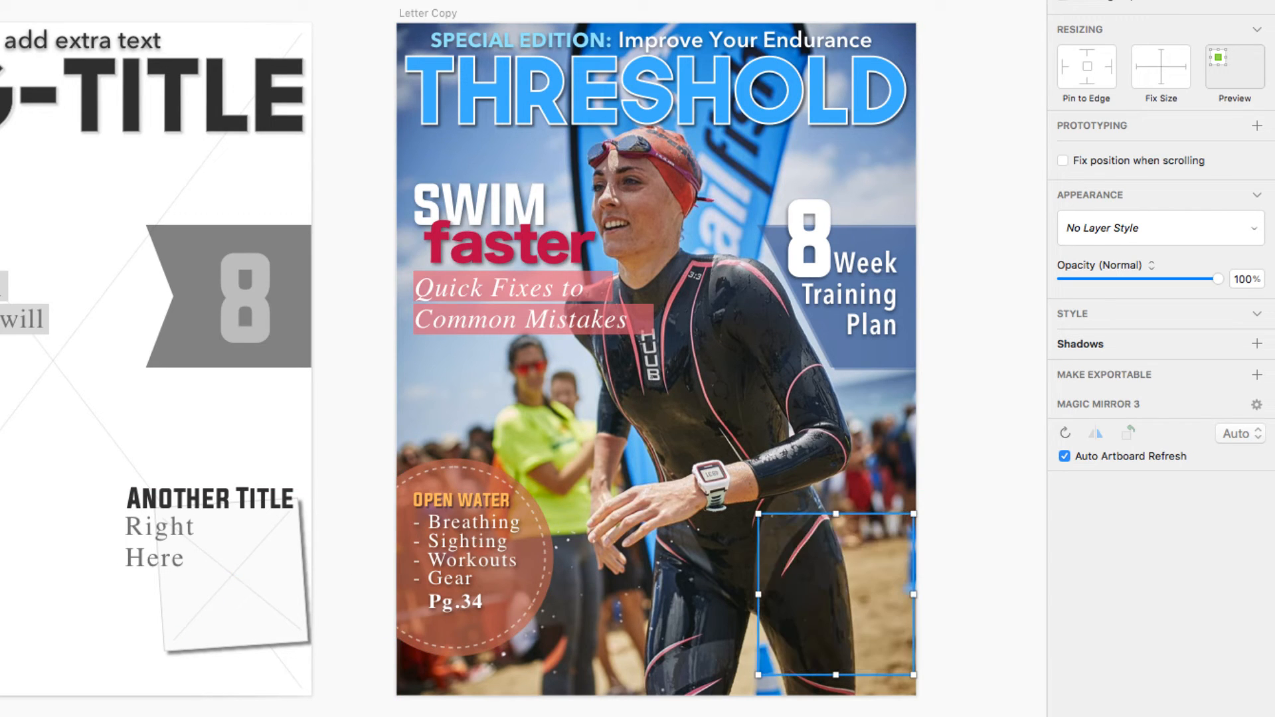